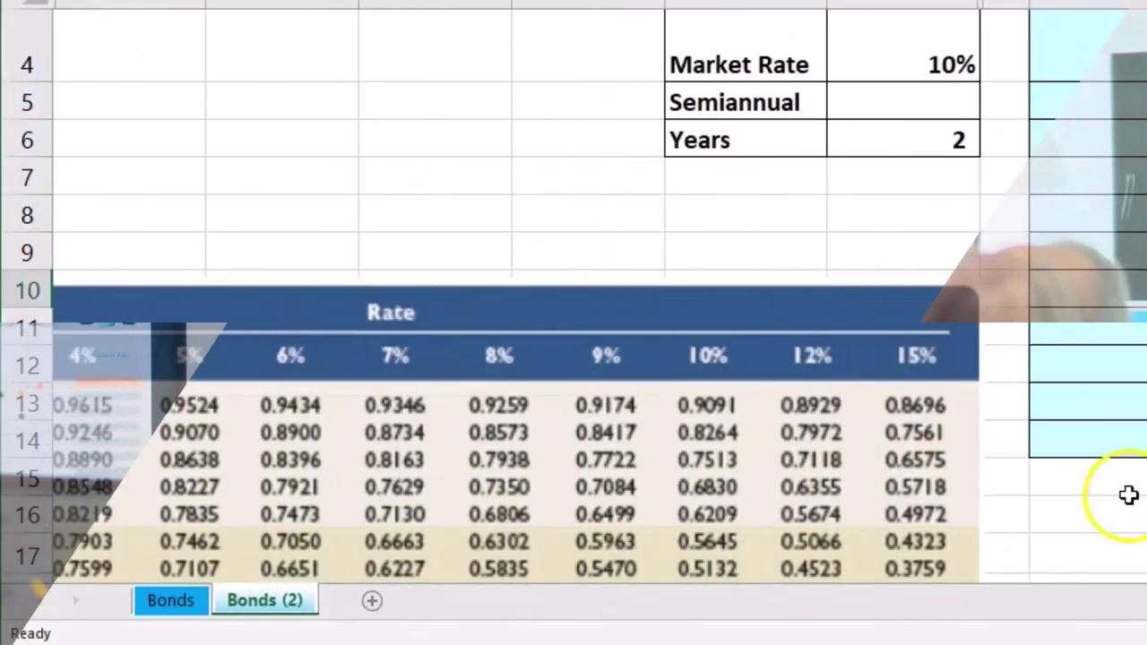
pyautogui.click(932, 496)
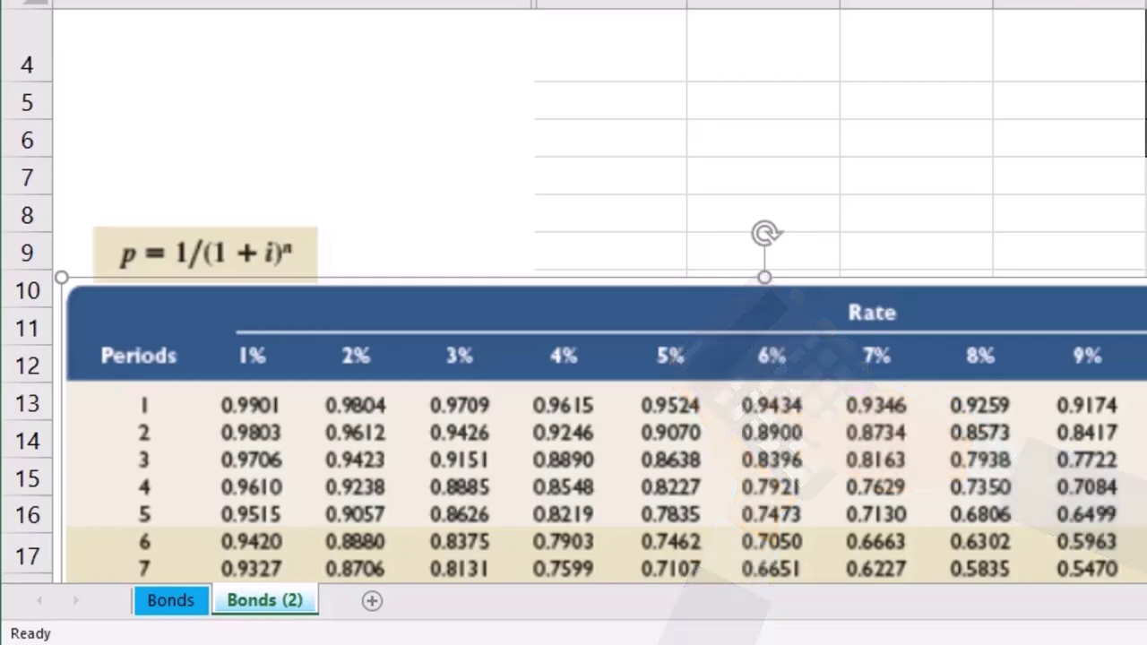
pyautogui.press('Escape')
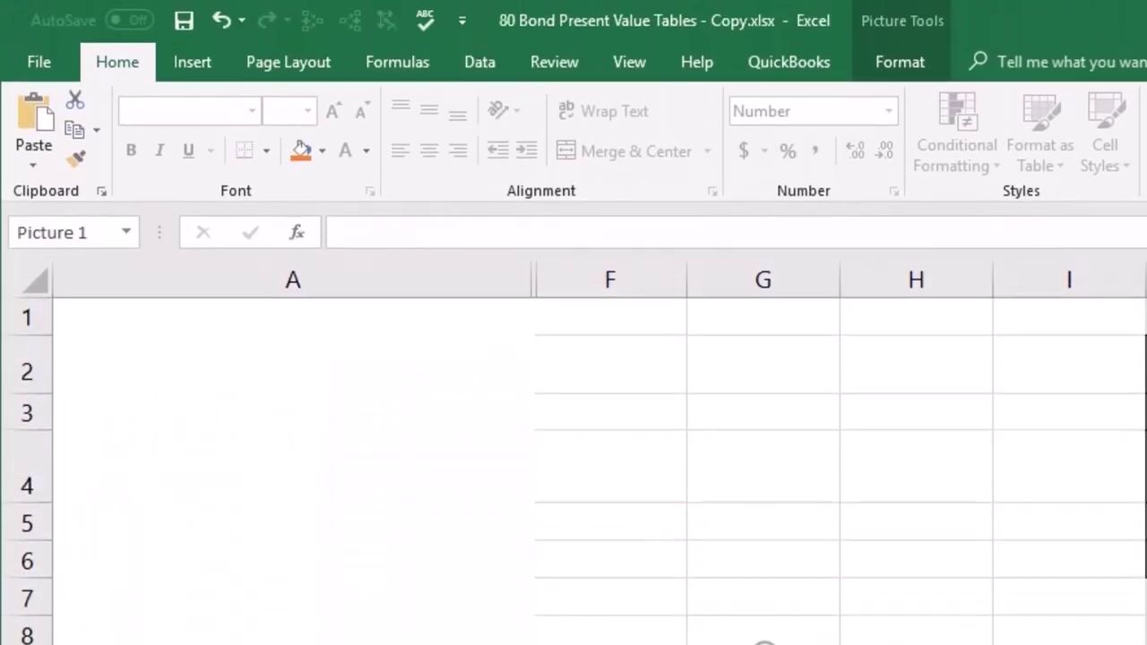
# Switch to Calculator and multiply the bond's 100,000 face amount by the stated rate as .08
pyautogui.hscroll(5, 763, 641)
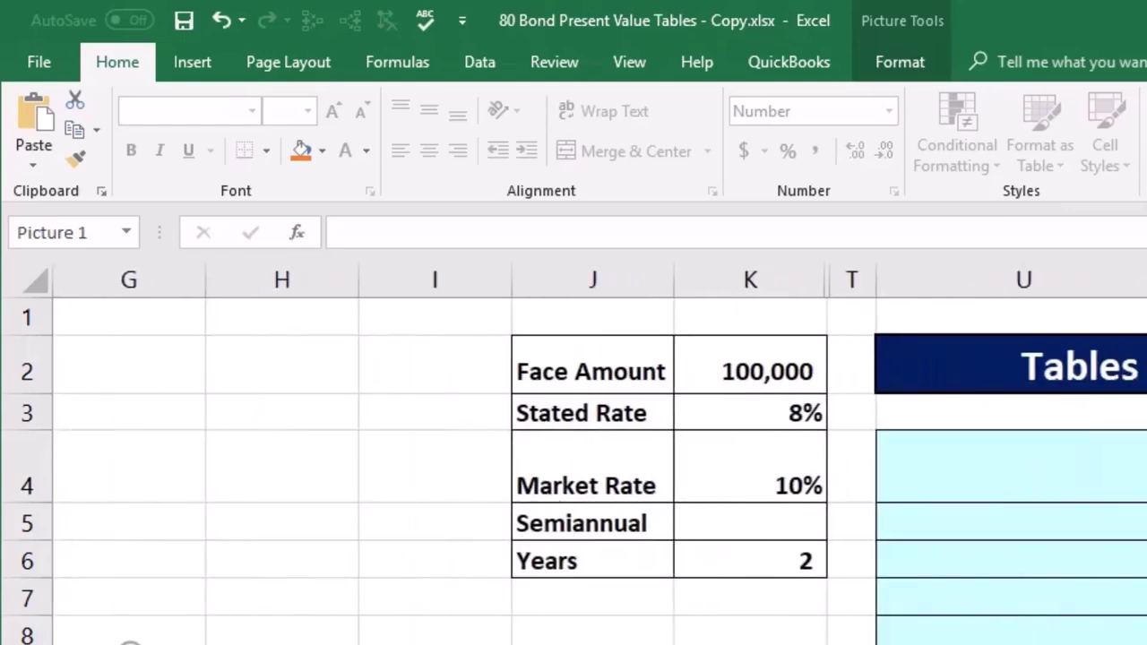
pyautogui.hscroll(1, 599, 455)
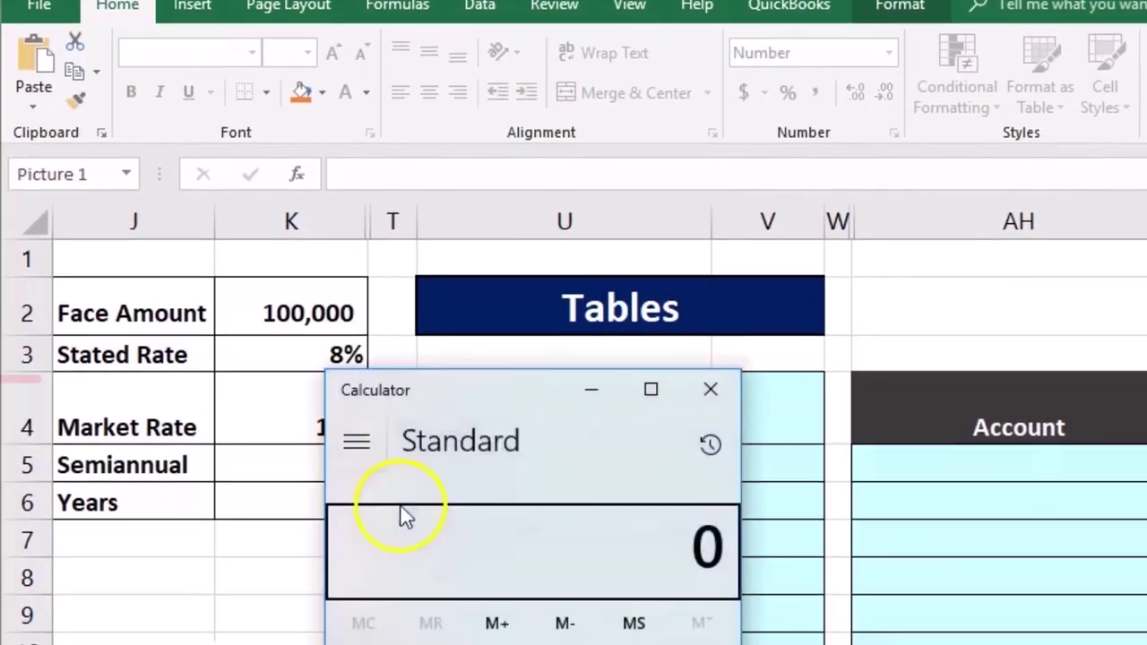
pyautogui.moveTo(494, 391); pyautogui.dragTo(585, 286)
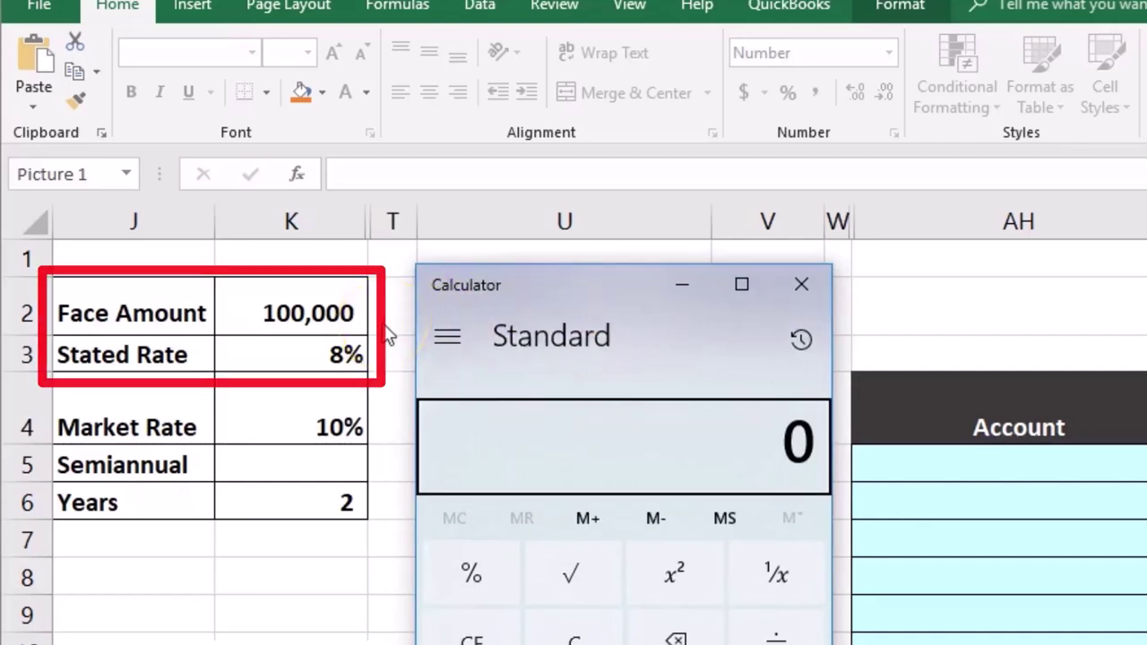
pyautogui.press('1')
pyautogui.press('0')
pyautogui.press('0')
pyautogui.press('0')
pyautogui.press('0')
pyautogui.press('0')
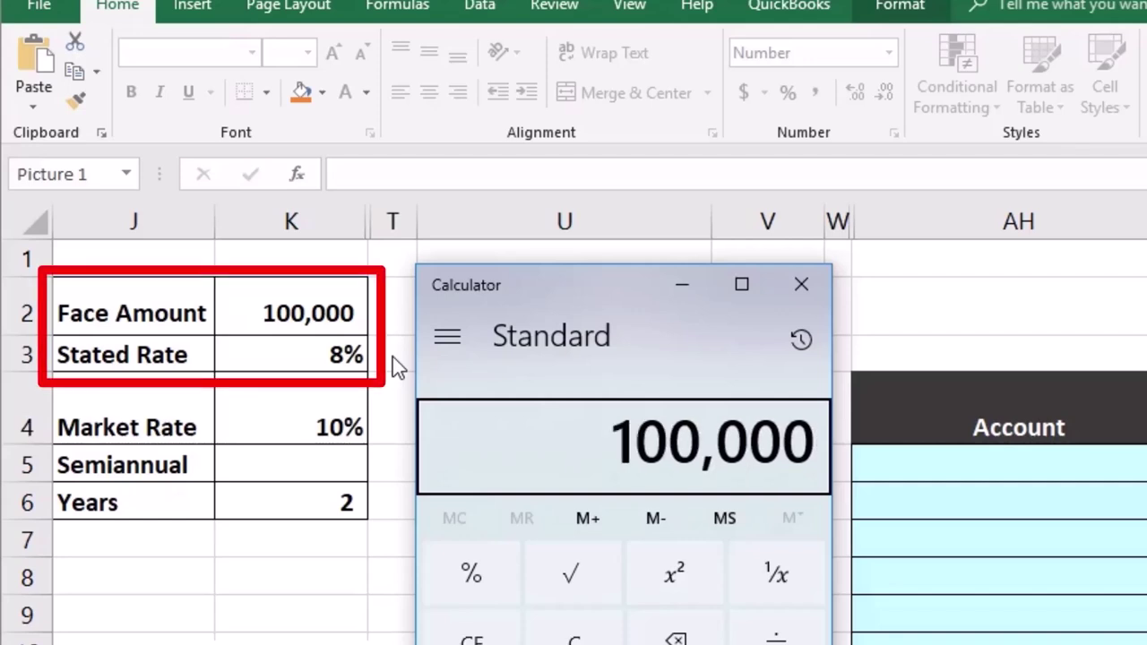
pyautogui.press('*')
pyautogui.press('.')
pyautogui.press('0')
pyautogui.press('8')
pyautogui.press('Return')
# Divide the yearly interest by 2 and multiply the semiannual interest by 4 payments
pyautogui.click(560, 438)
pyautogui.press('/')
pyautogui.press('2')
pyautogui.press('Return')
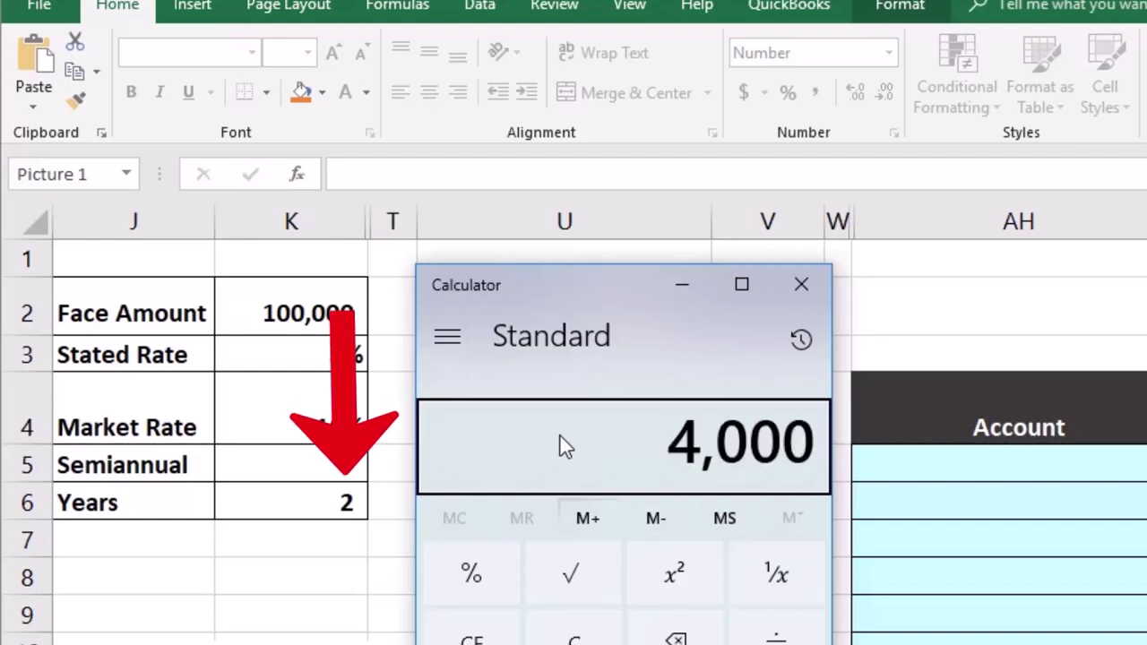
pyautogui.click(617, 459)
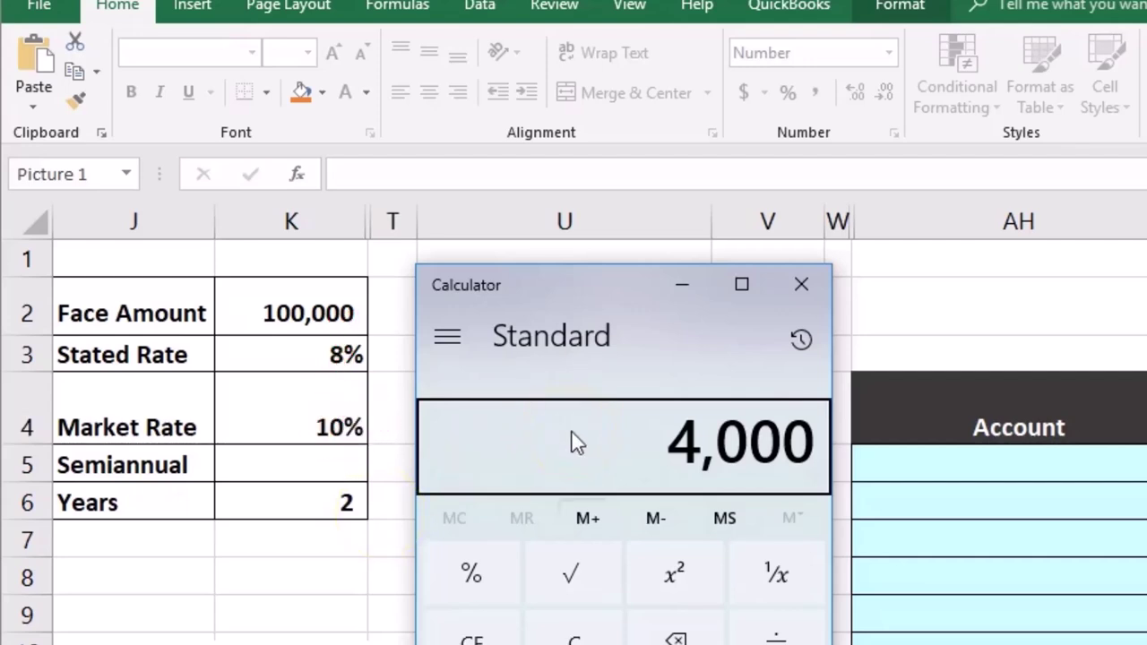
pyautogui.write('4')
pyautogui.press('Return')
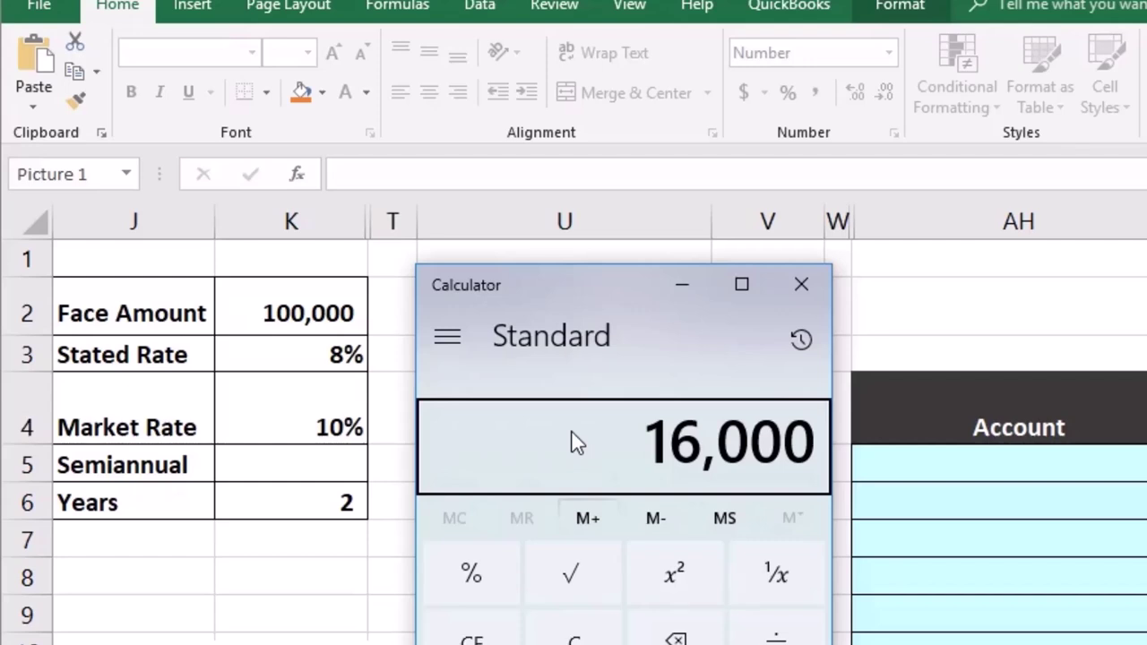
# Add the 100,000 face amount to the total interest and close Calculator
pyautogui.write('100')
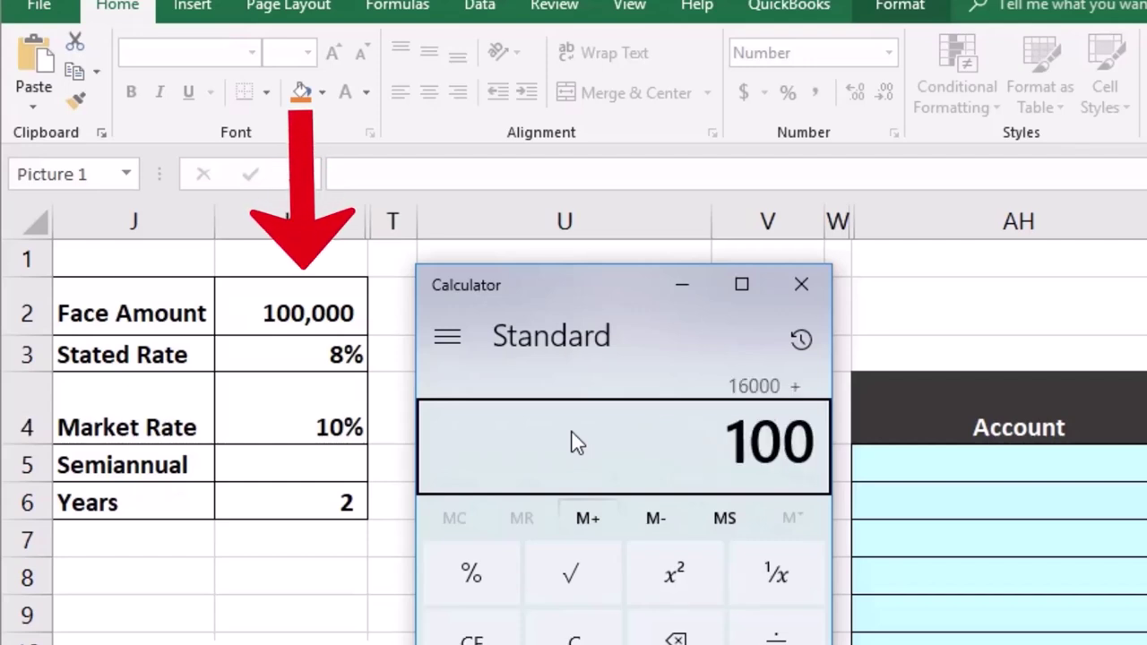
pyautogui.write(',000')
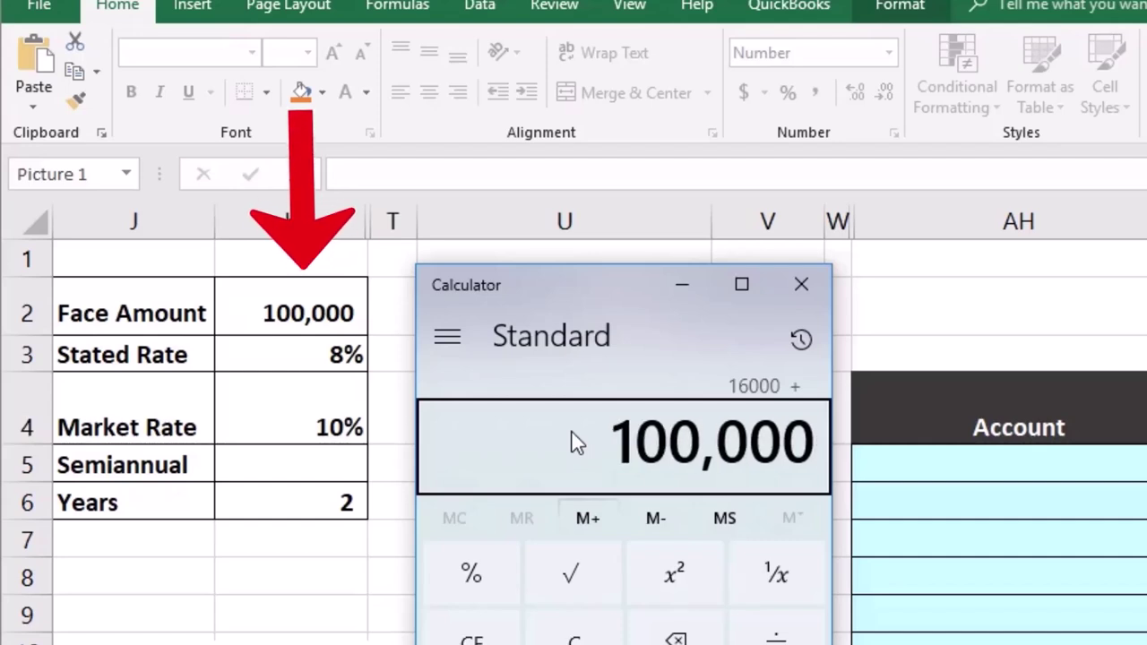
pyautogui.press('Return')
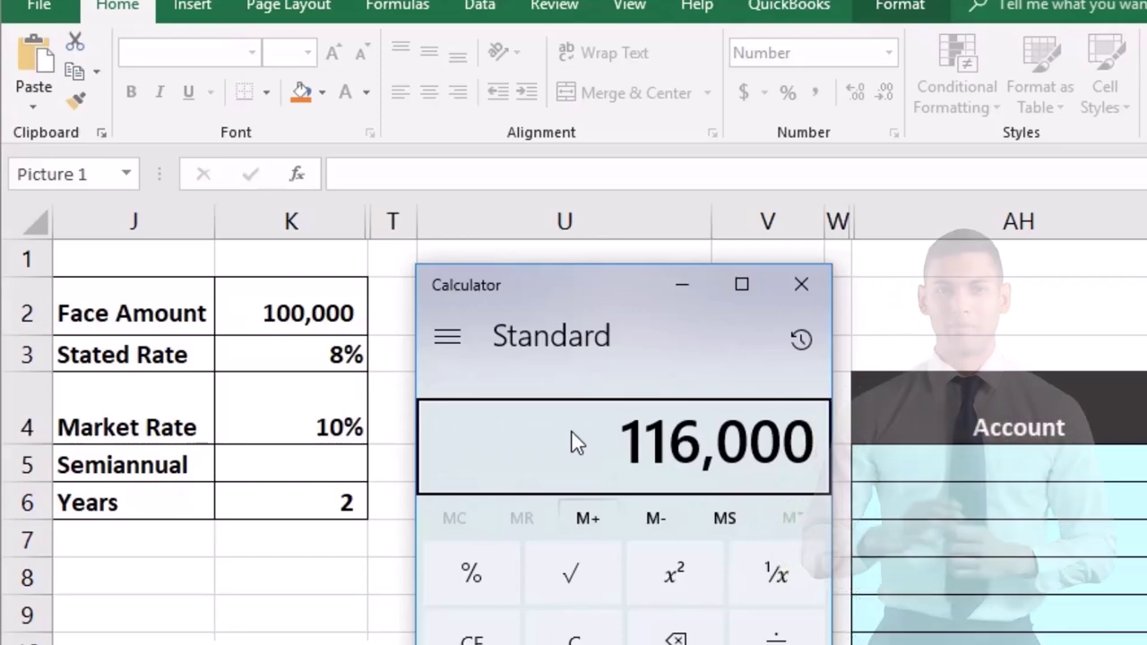
pyautogui.click(479, 394)
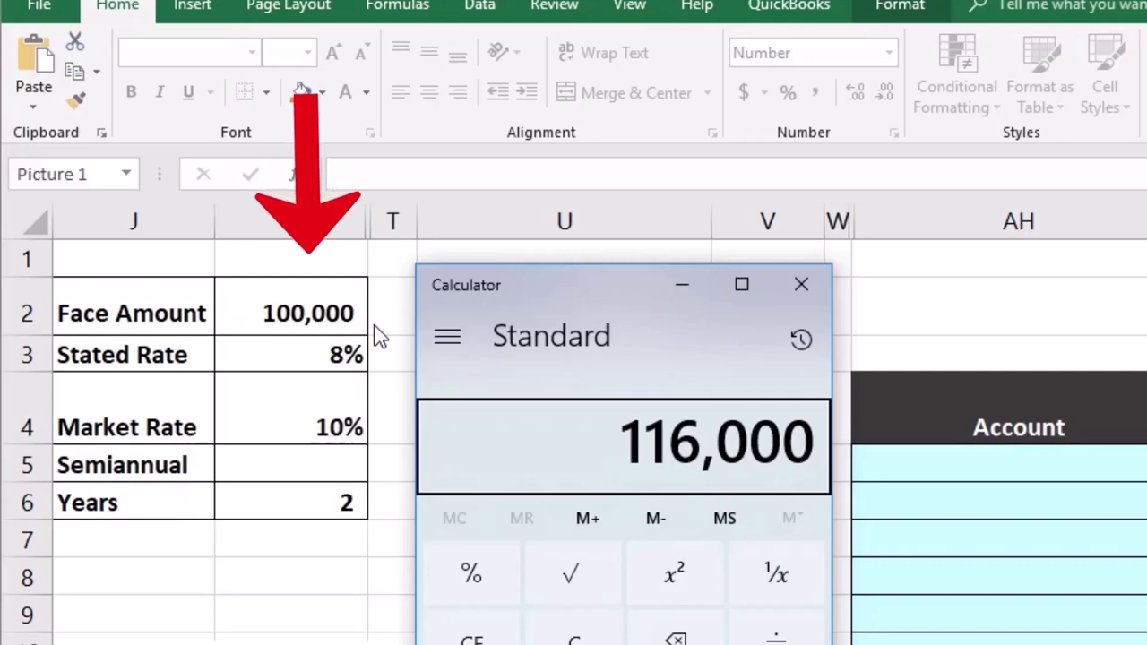
pyautogui.click(801, 284)
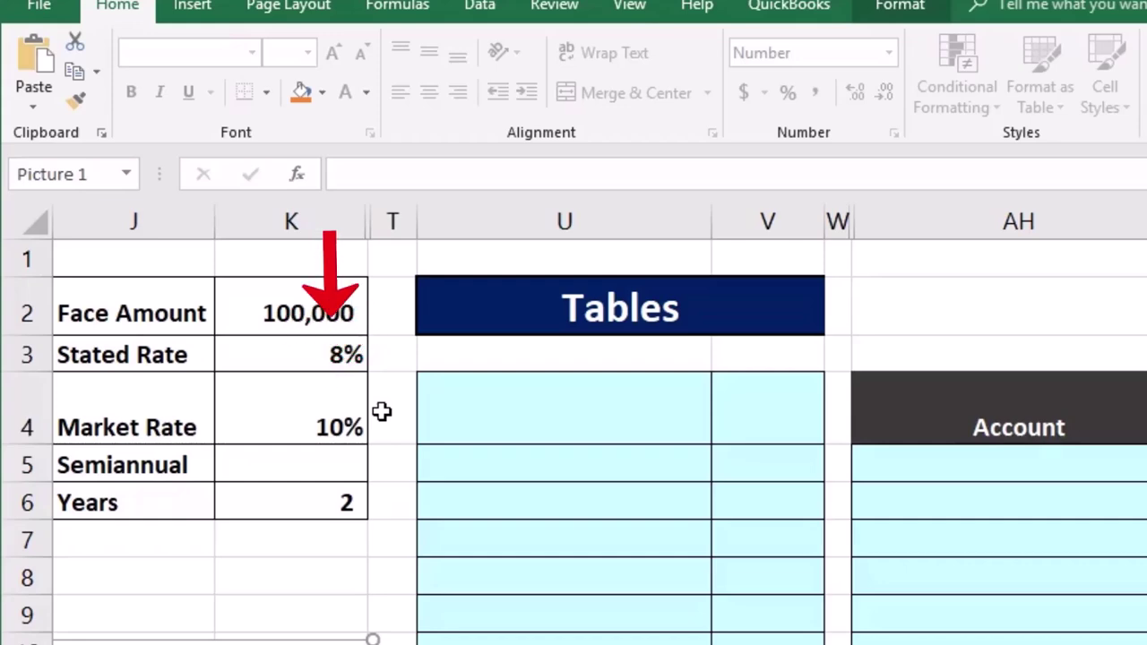
# Enter the heading "PV of 1" in cell U4 under the Tables title
pyautogui.click(466, 432)
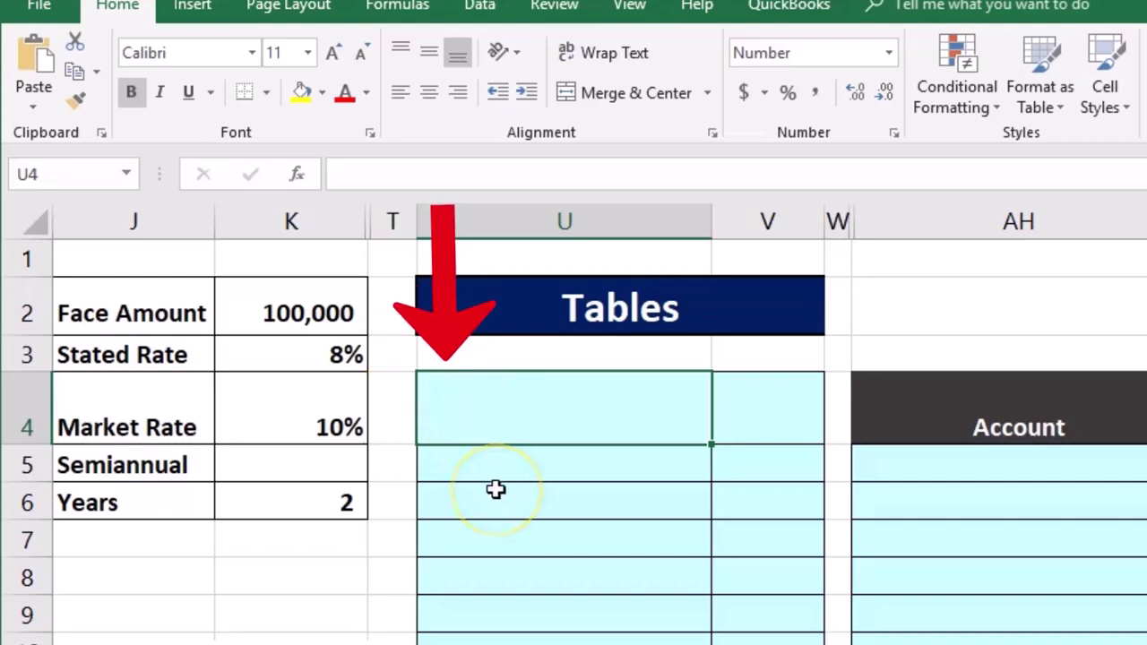
pyautogui.write('V')
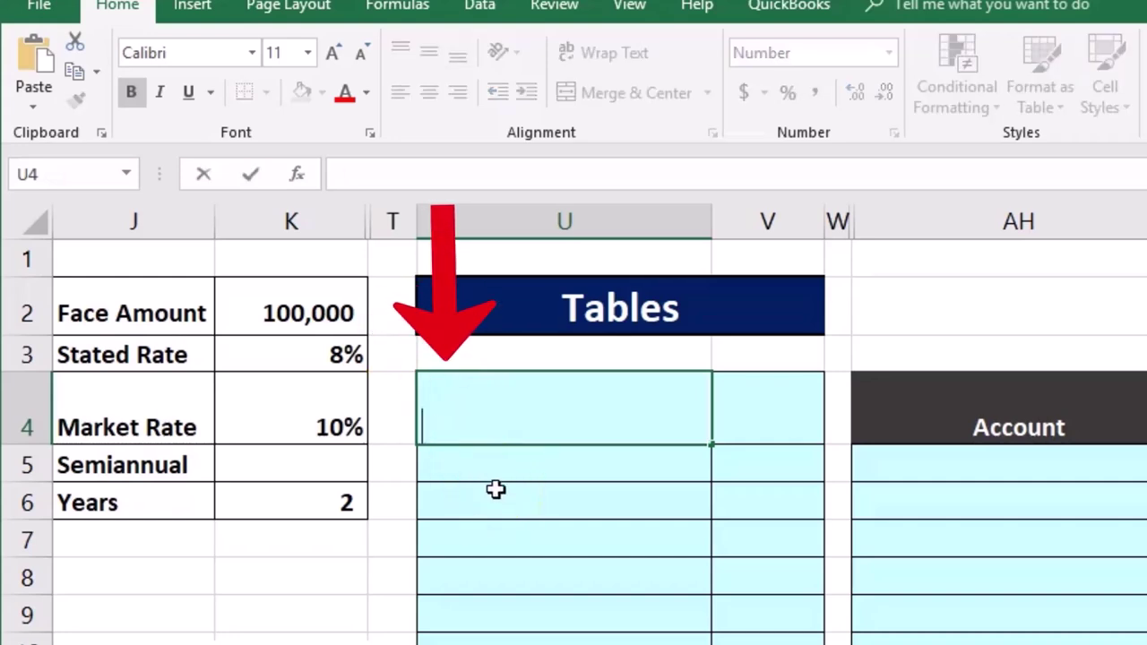
pyautogui.write(' of 1')
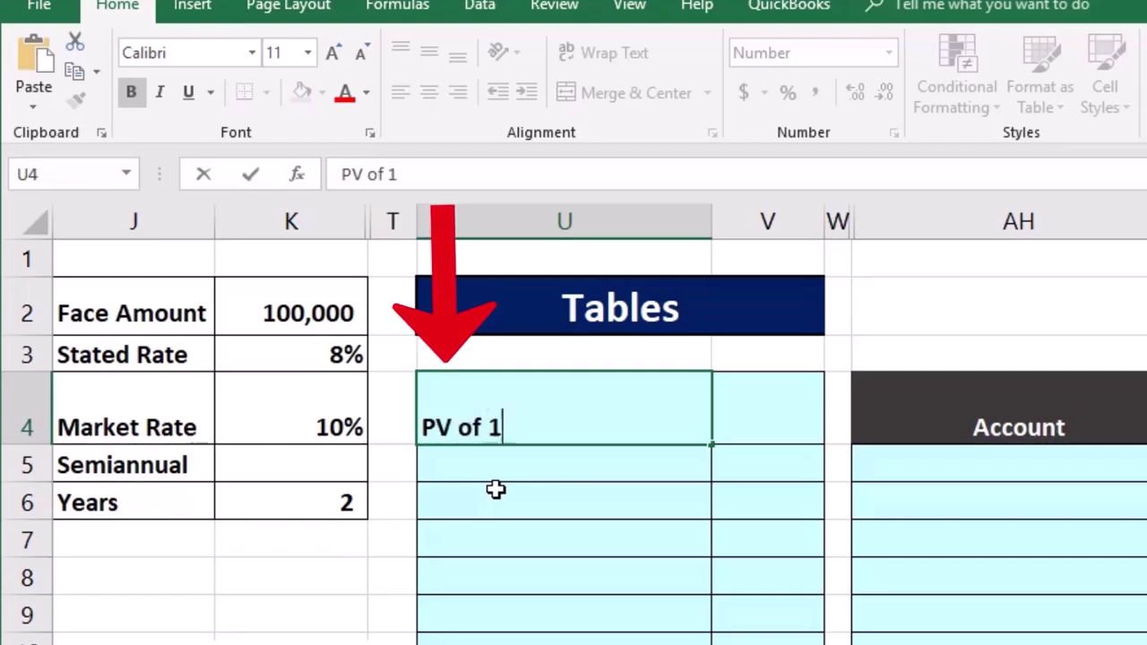
pyautogui.press('Return')
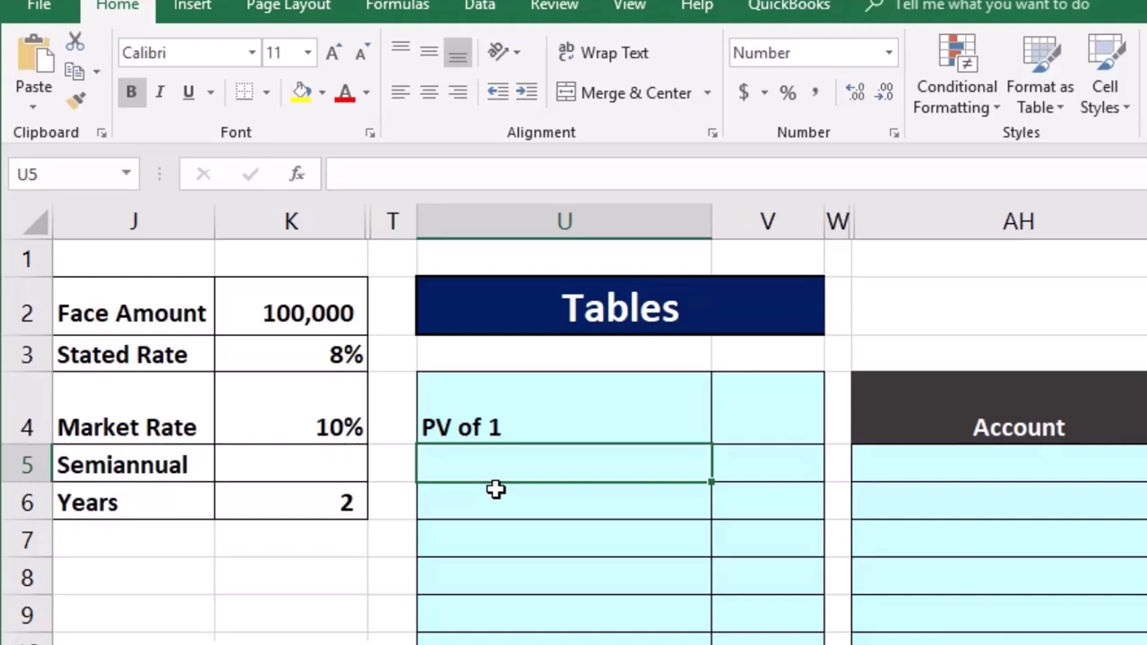
# Label cell U5 "Bond face amount" and enter 100000 beside it in V5
pyautogui.write('Bond fac')
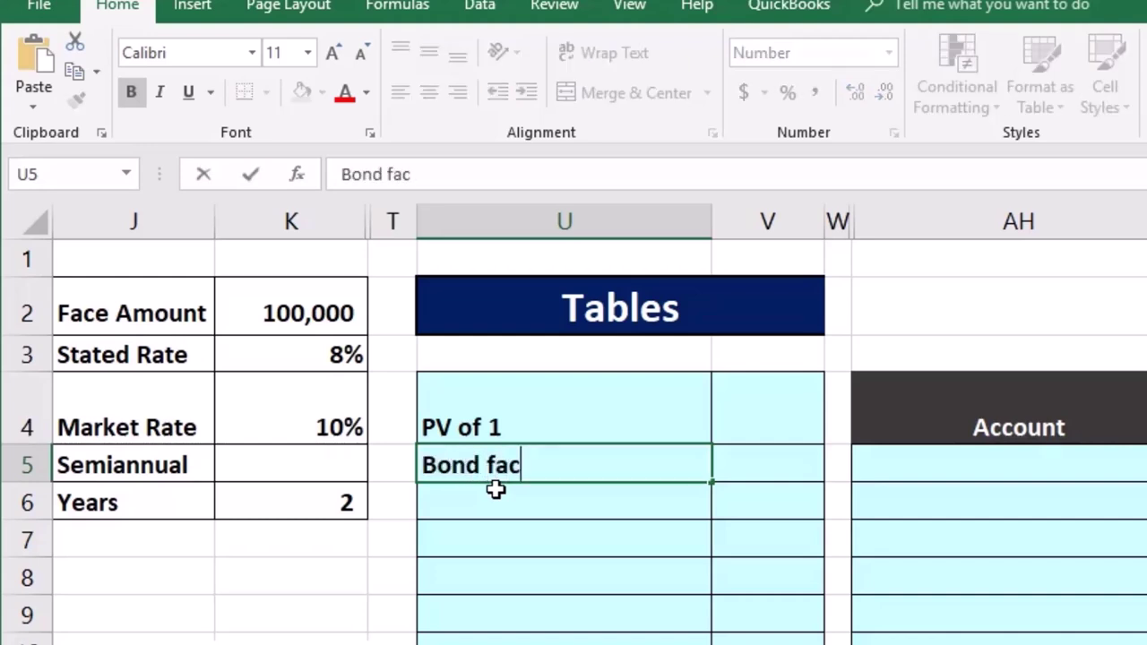
pyautogui.write('e amount')
pyautogui.press('Tab')
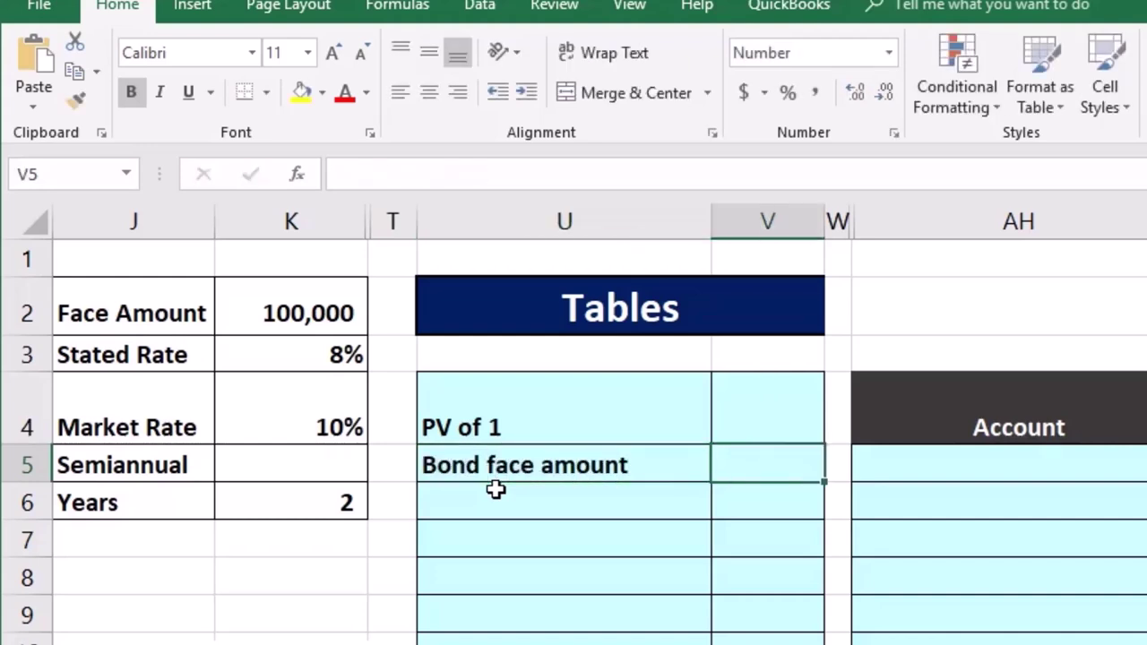
pyautogui.write('100000')
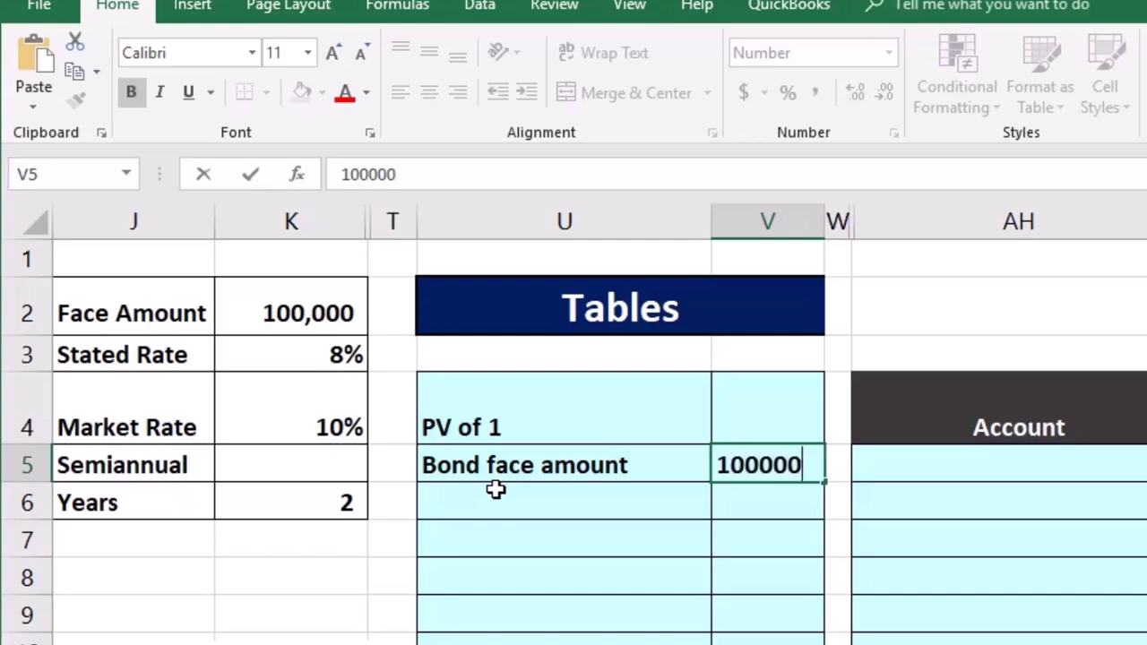
pyautogui.press('Return')
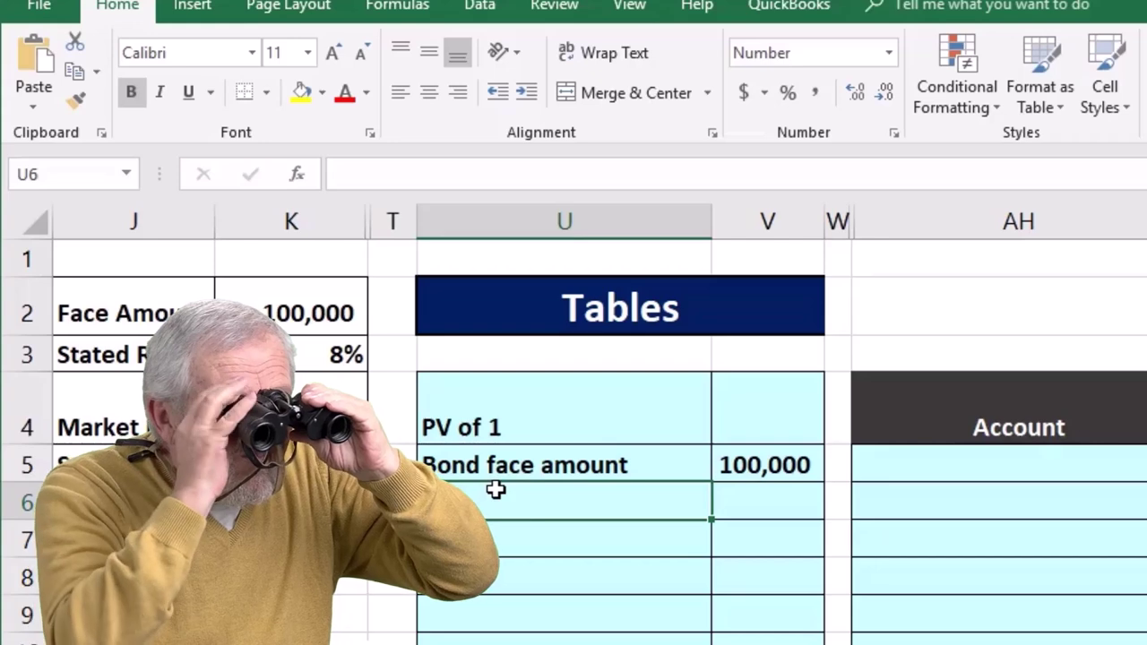
# Compare the present value of 1 table with the present value of an annuity table below it
pyautogui.click(716, 496)
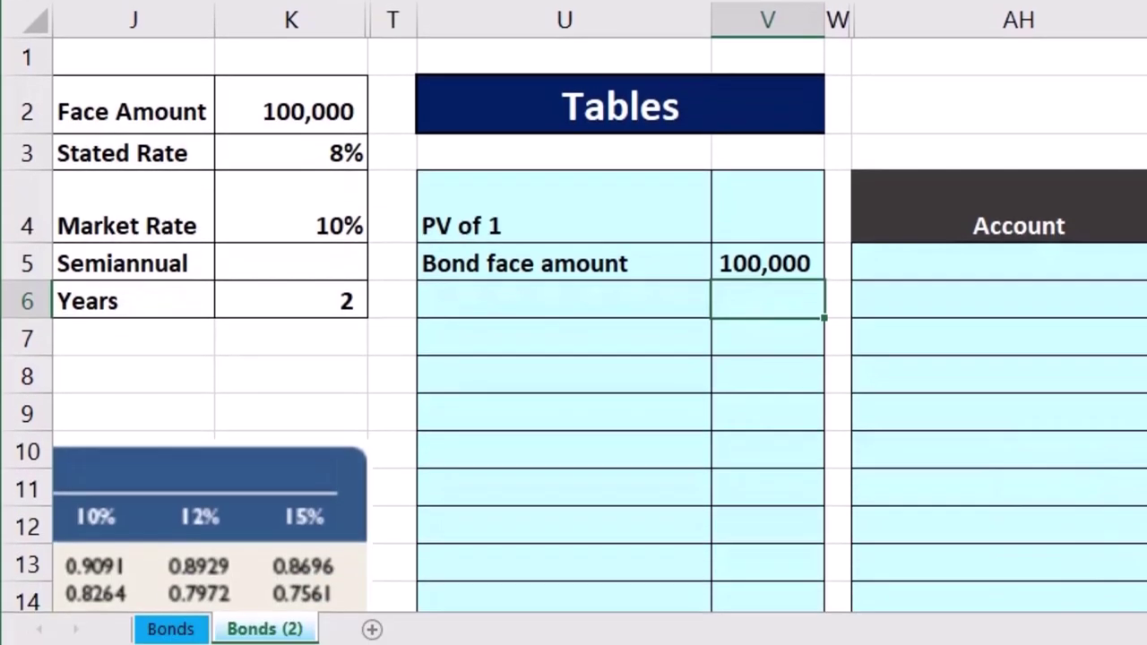
pyautogui.hscroll(-10, 574, 295)
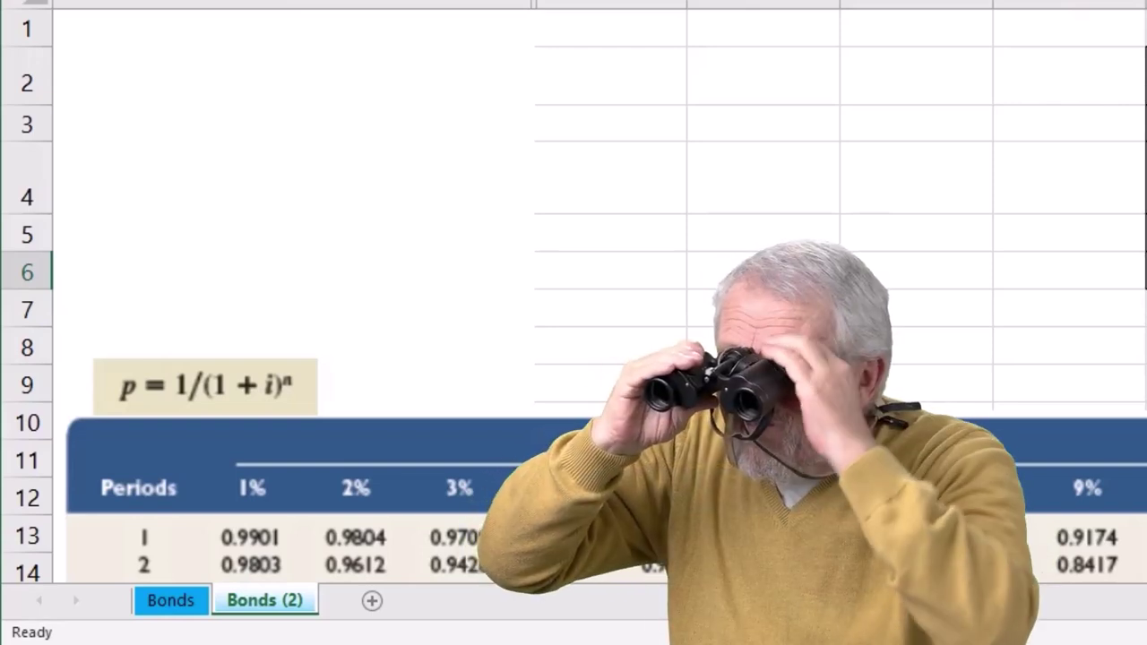
pyautogui.scroll(-2, 574, 296)
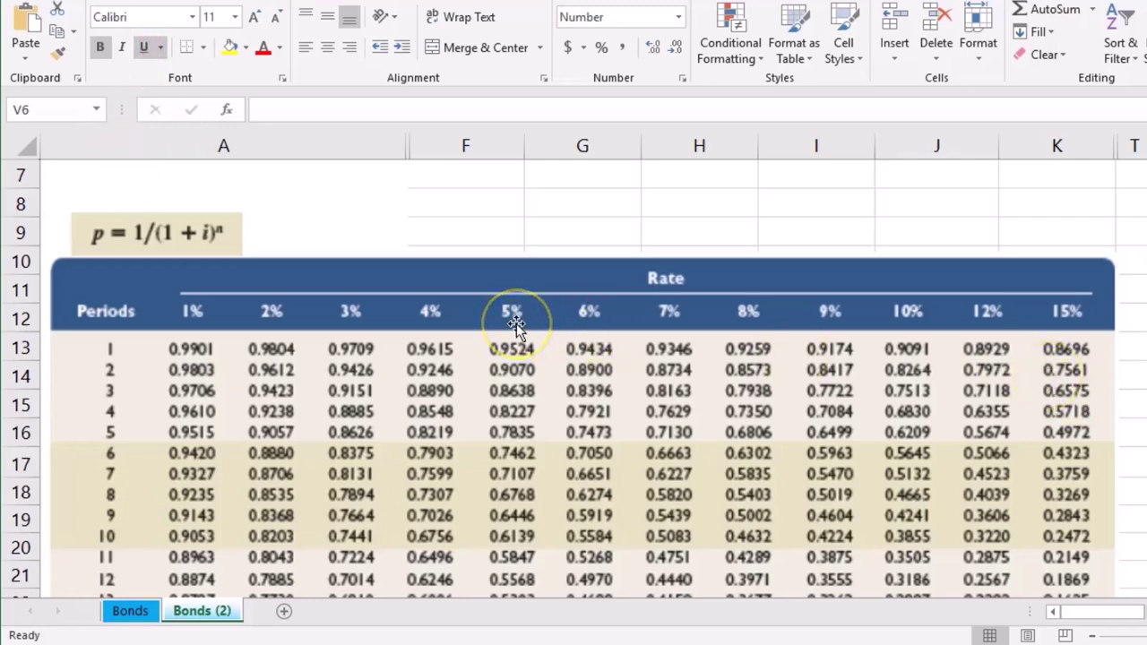
pyautogui.scroll(-1, 516, 325)
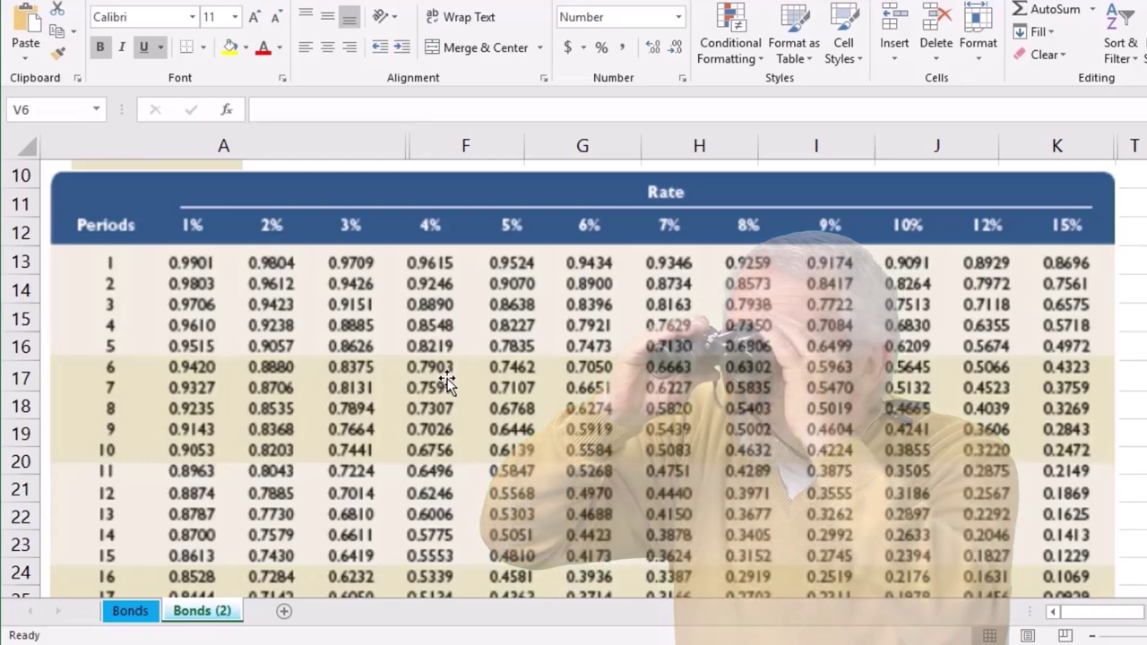
pyautogui.scroll(3, 447, 380)
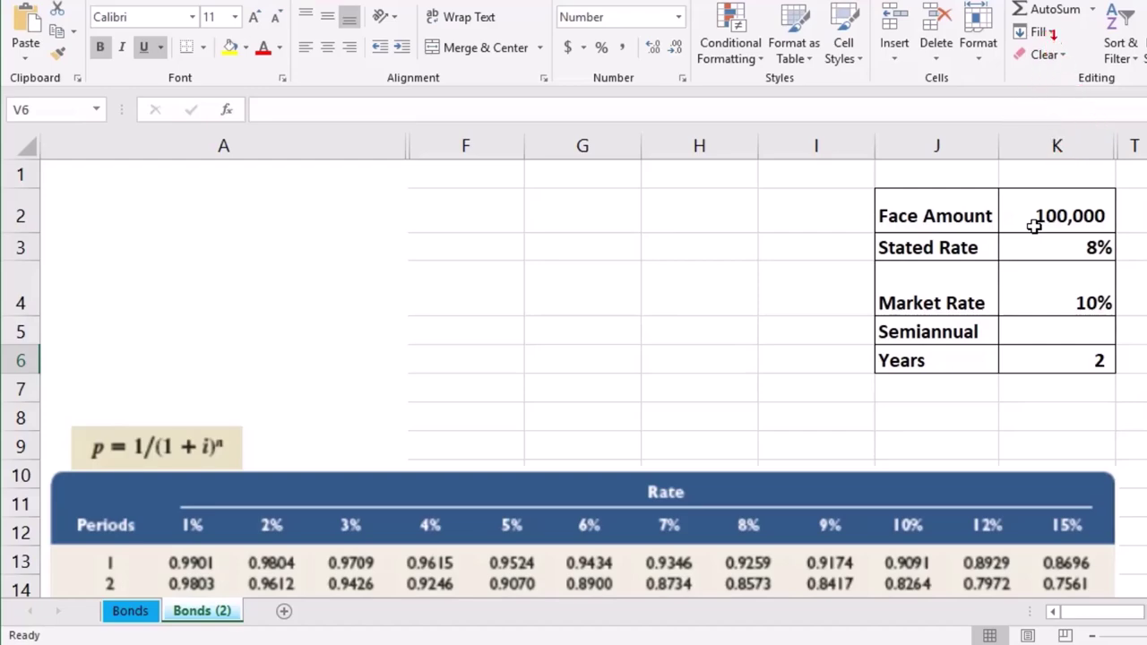
pyautogui.scroll(-2, 604, 439)
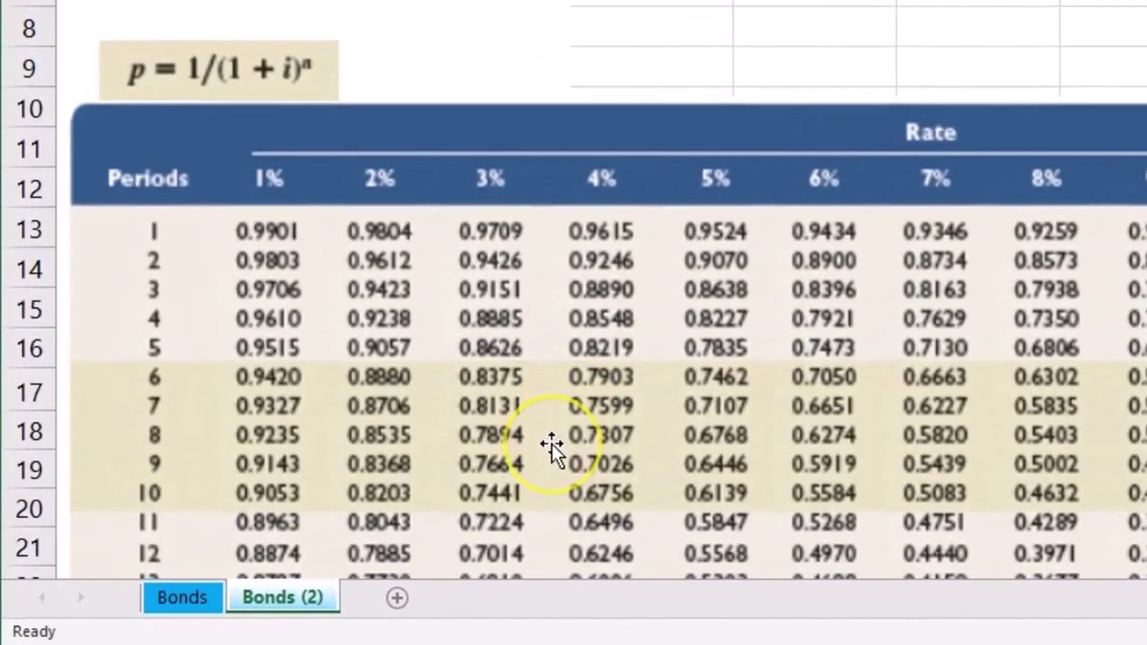
pyautogui.scroll(-7, 551, 443)
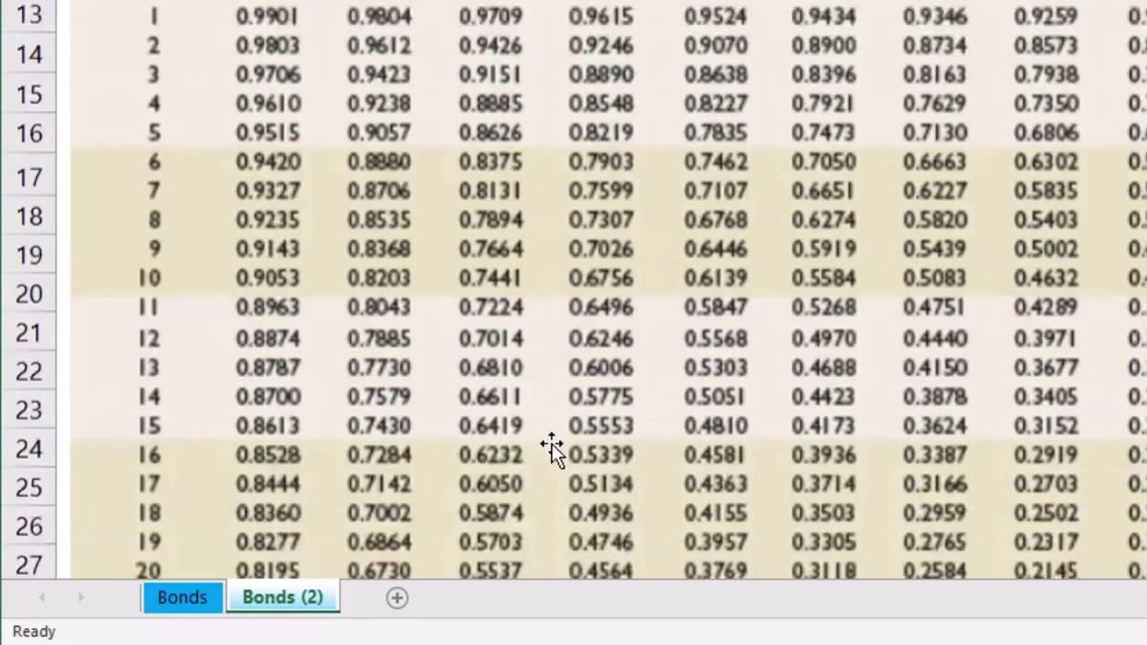
pyautogui.scroll(-3, 551, 442)
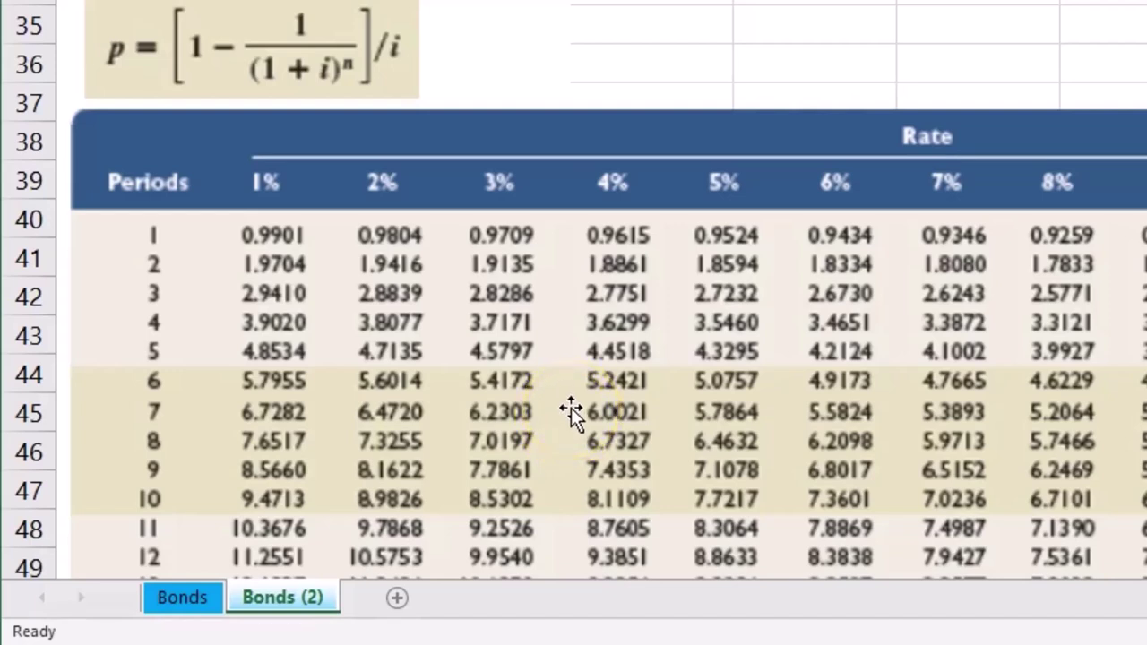
pyautogui.scroll(6, 571, 408)
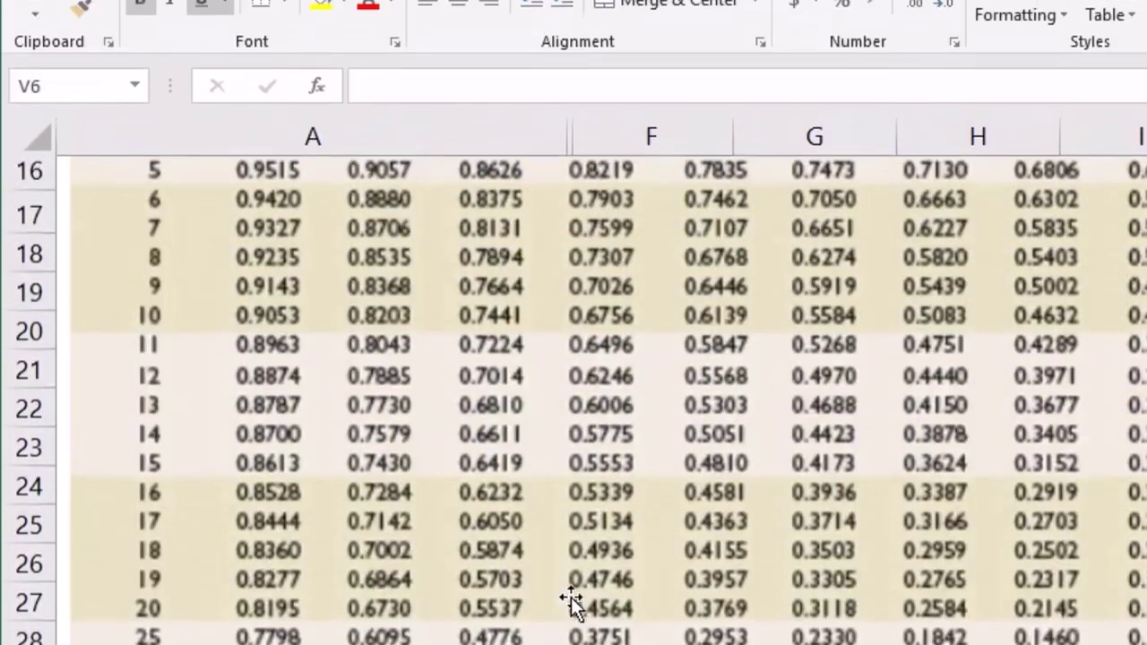
pyautogui.scroll(3, 570, 618)
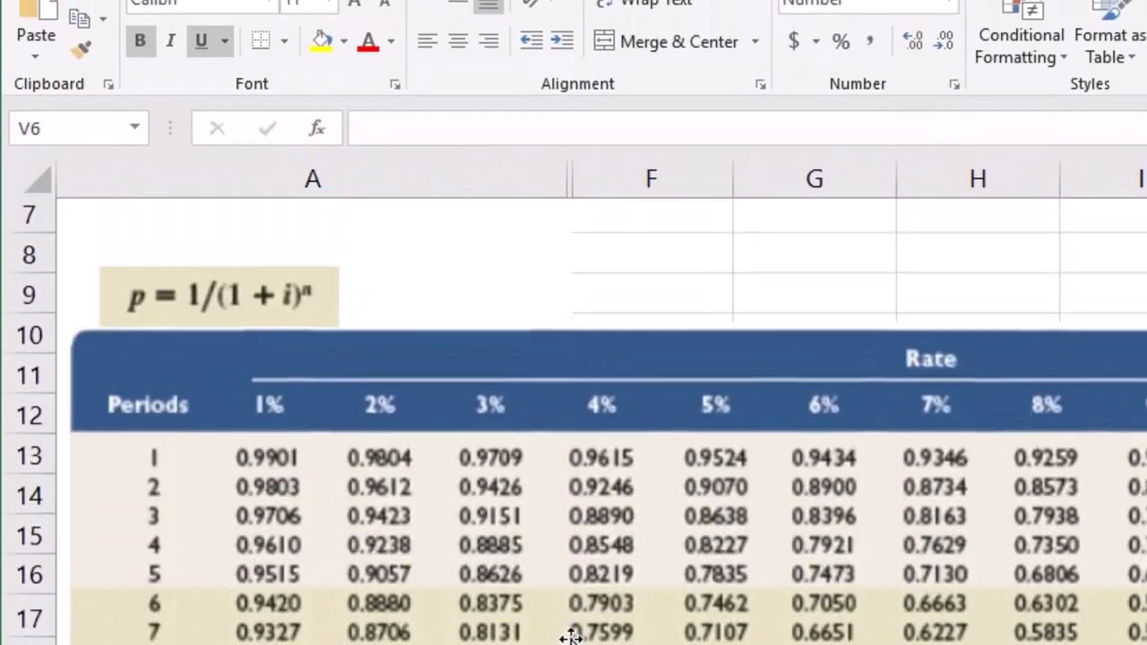
# Look up the present value of 1 factor for 4 periods at 5% and enter .8227 in cell V6
pyautogui.click(520, 555)
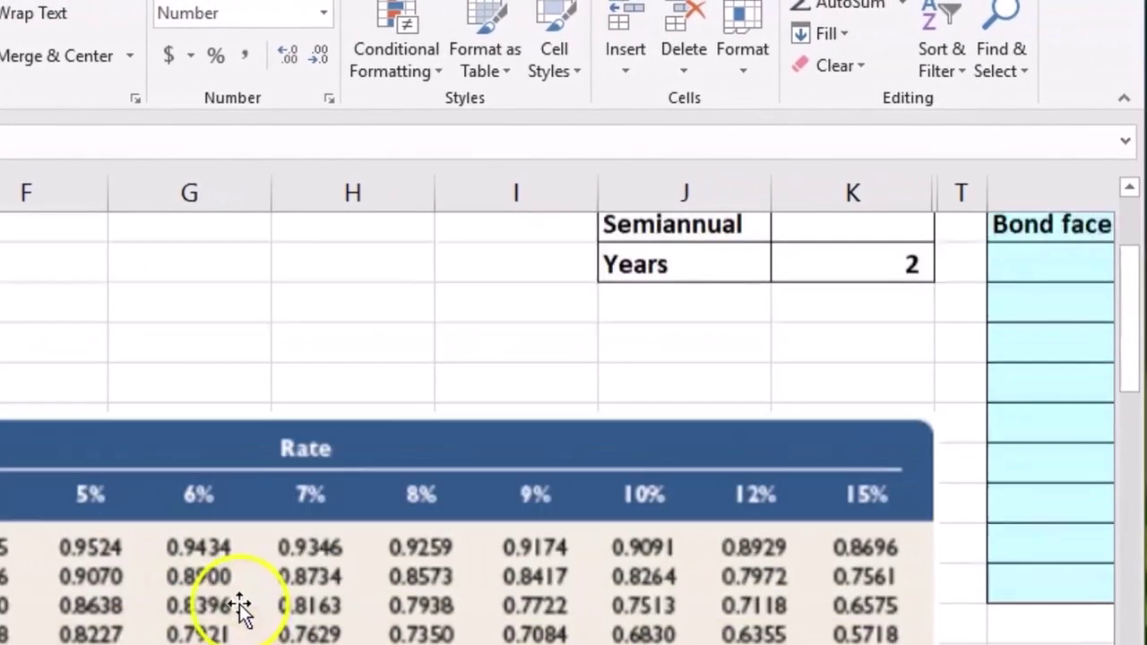
pyautogui.scroll(2, 240, 609)
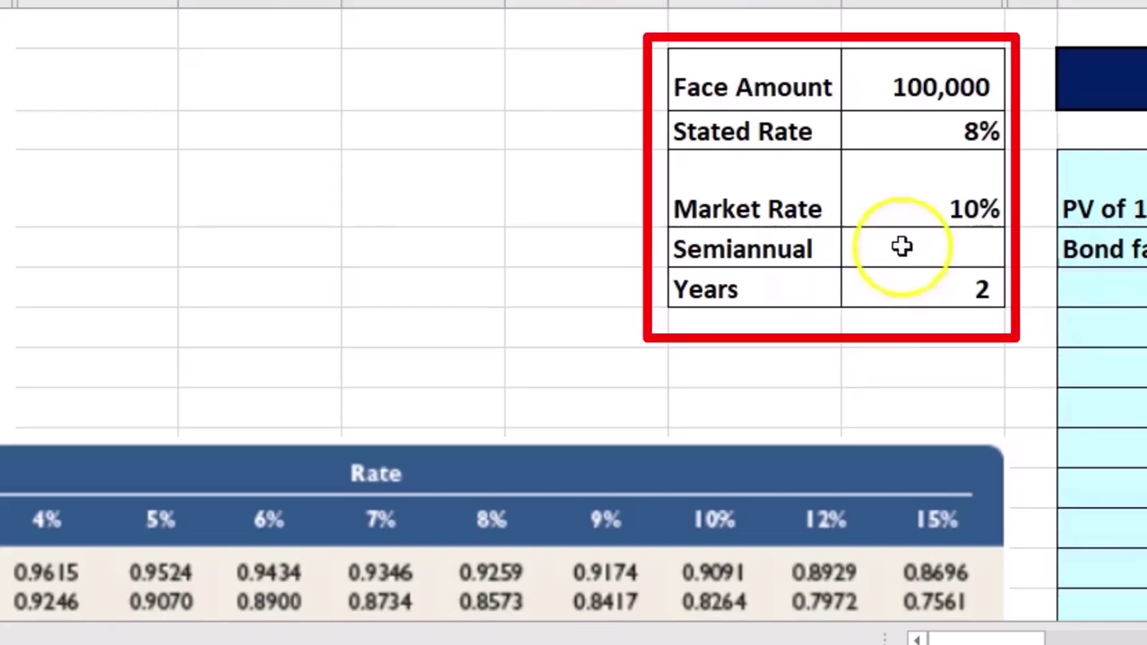
pyautogui.scroll(-3, 832, 227)
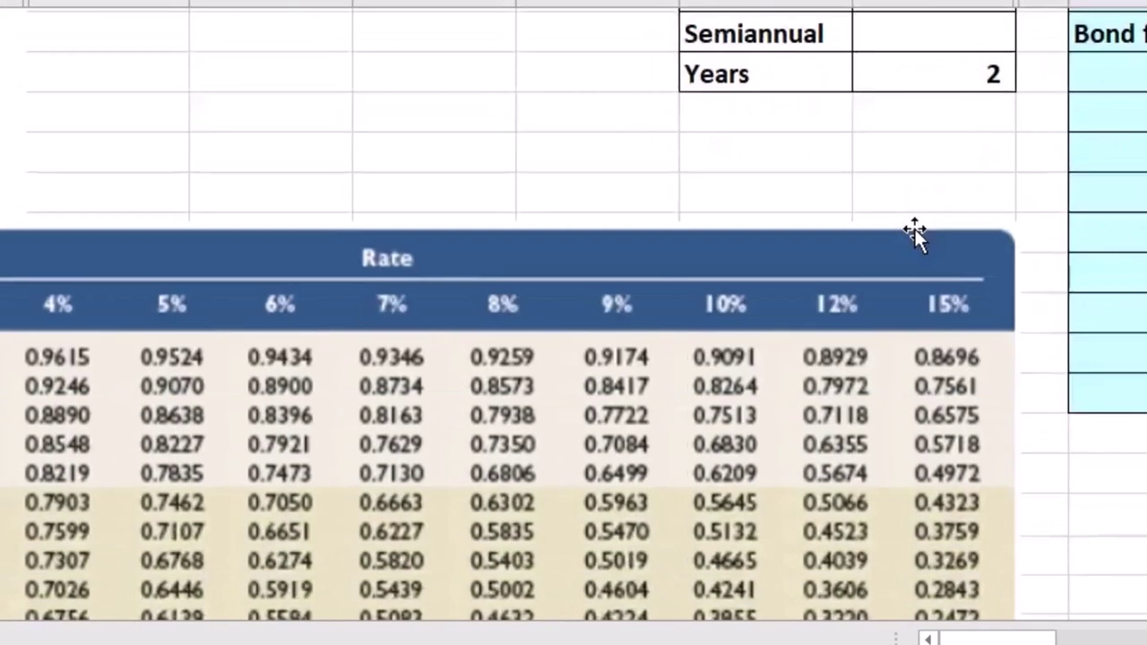
pyautogui.hscroll(-1, 905, 251)
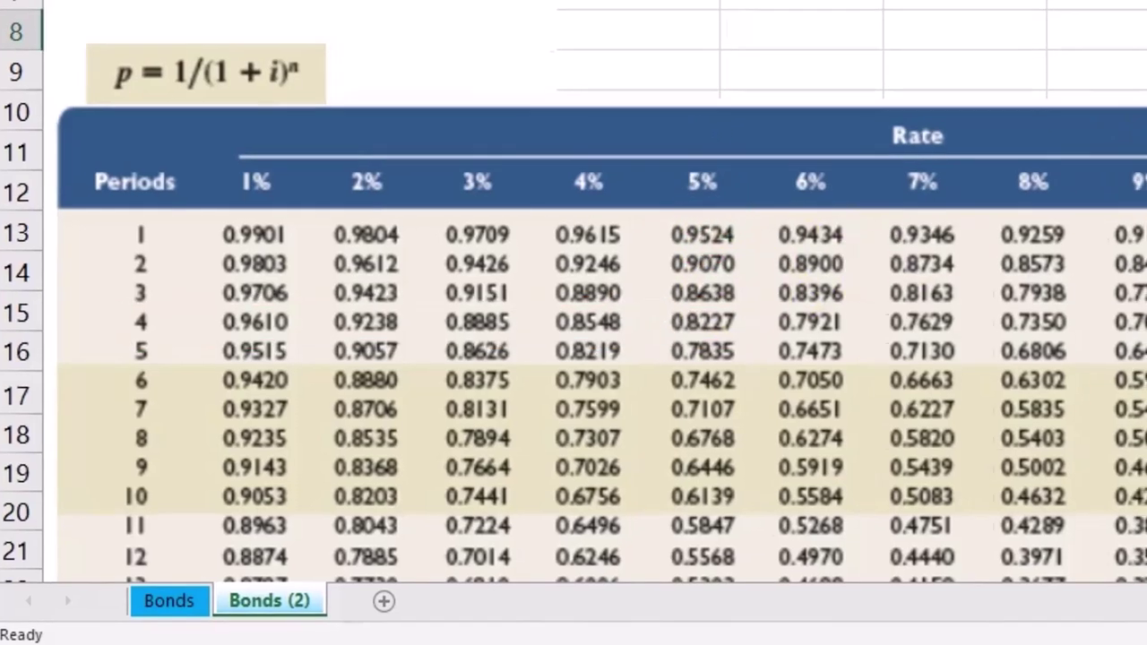
pyautogui.press('Right')
pyautogui.press('Right')
pyautogui.press('Right')
pyautogui.press('Right')
pyautogui.press('Right')
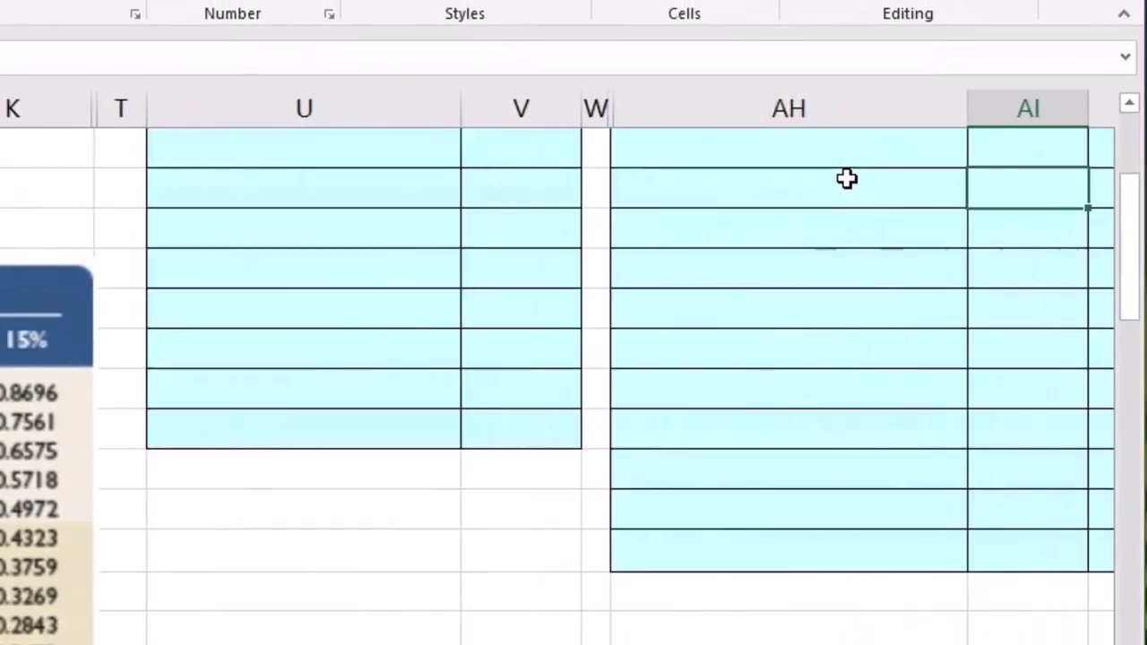
pyautogui.scroll(3, 703, 357)
pyautogui.click(548, 405)
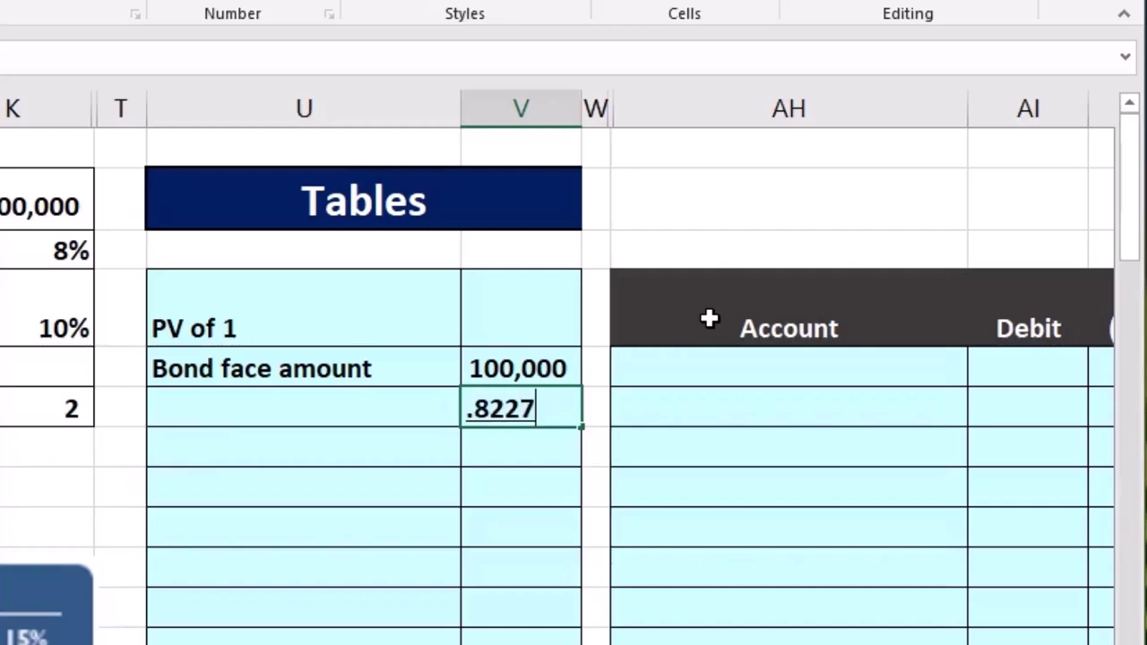
# Label cell U6 "4 periods at .05 per table" beside the factor
pyautogui.press('Left')
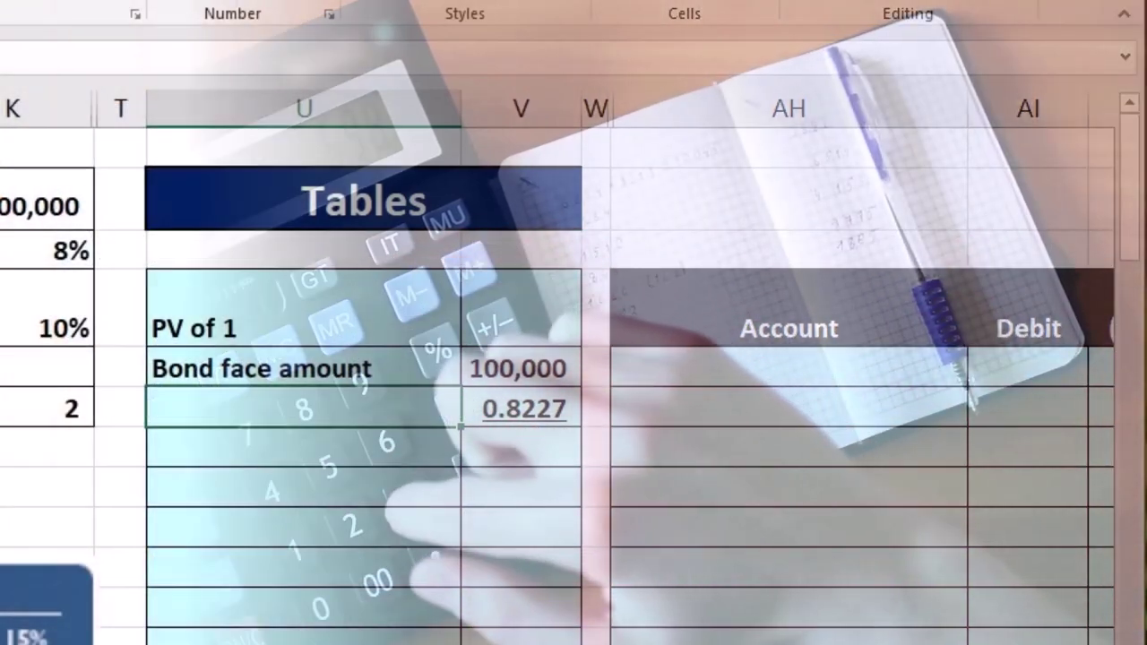
pyautogui.write('4 periods at .05 per table')
pyautogui.press('Return')
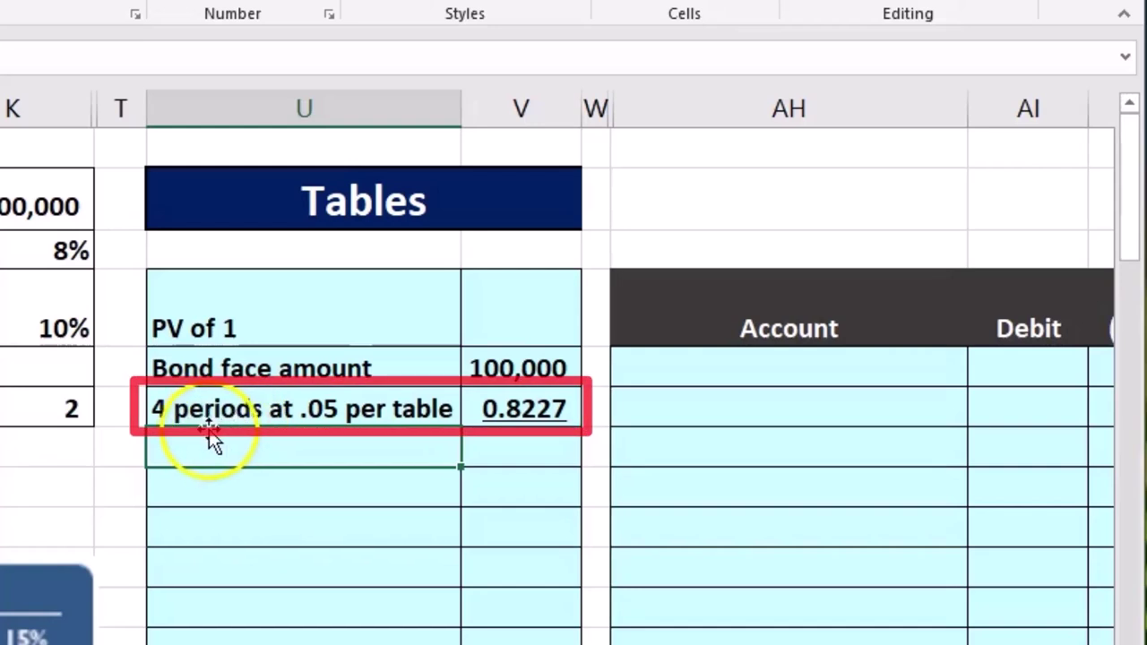
# Label cell U7 "PV Bond Face" and calculate it in V7 with the formula =V5*V6
pyautogui.click(302, 439)
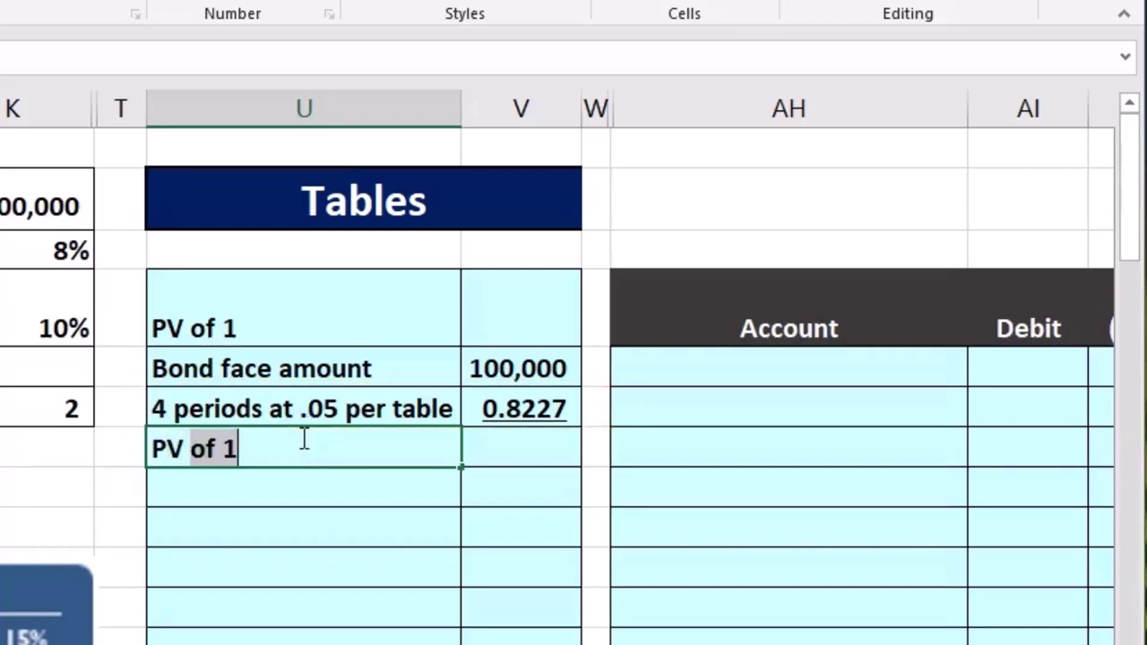
pyautogui.write('PV Bond Face')
pyautogui.press('Tab')
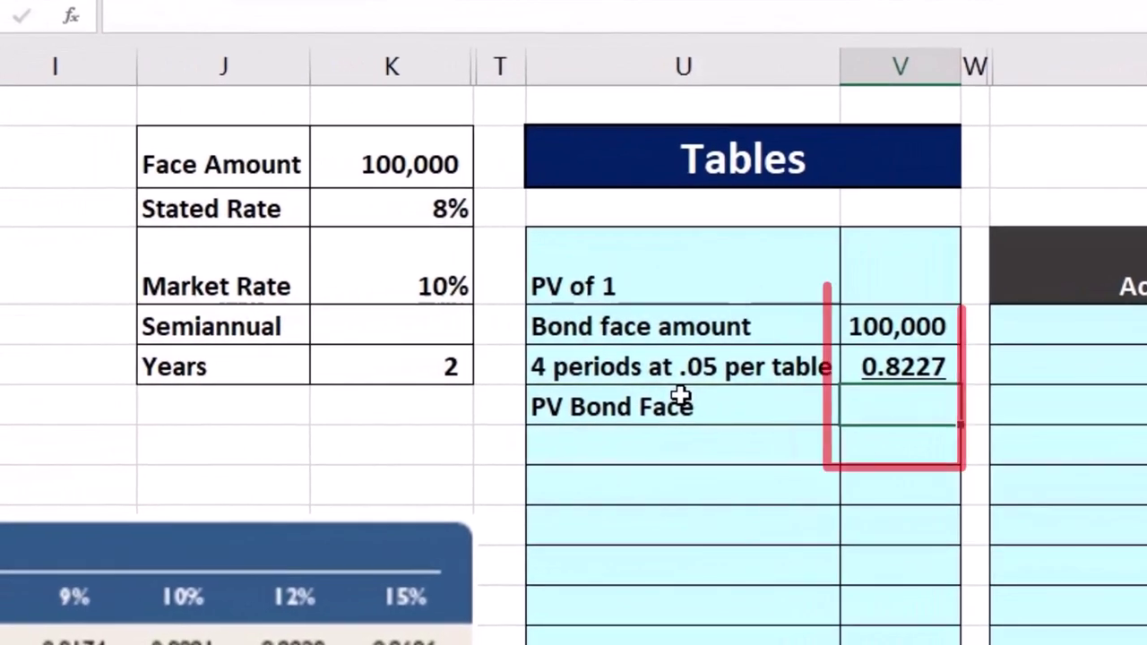
pyautogui.write('=')
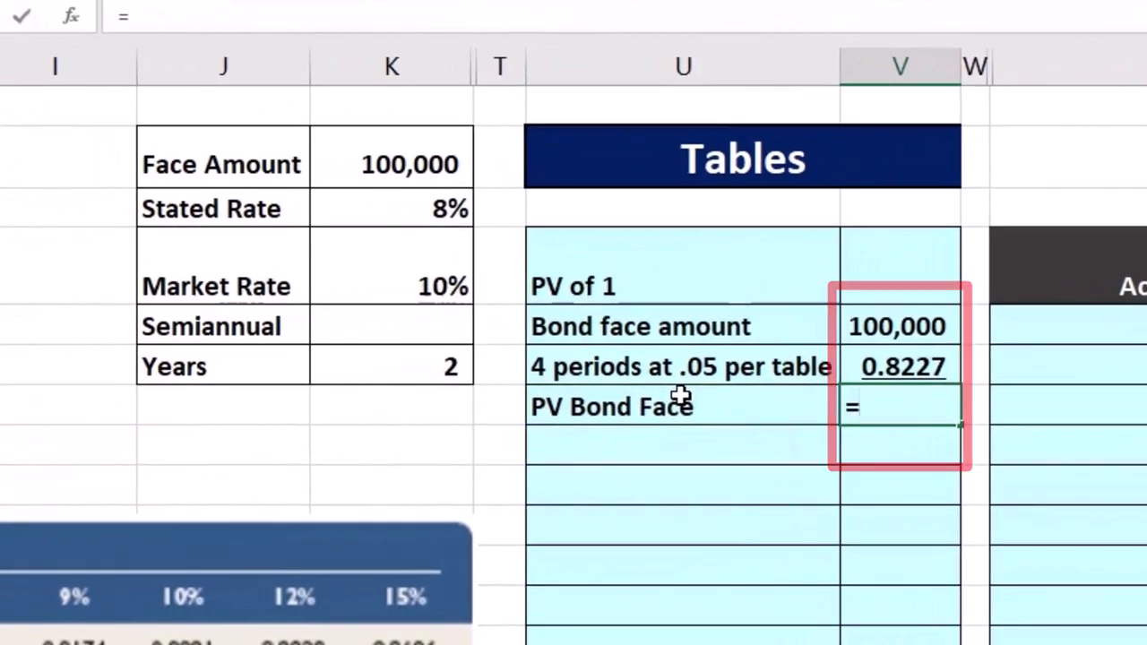
pyautogui.click(857, 325)
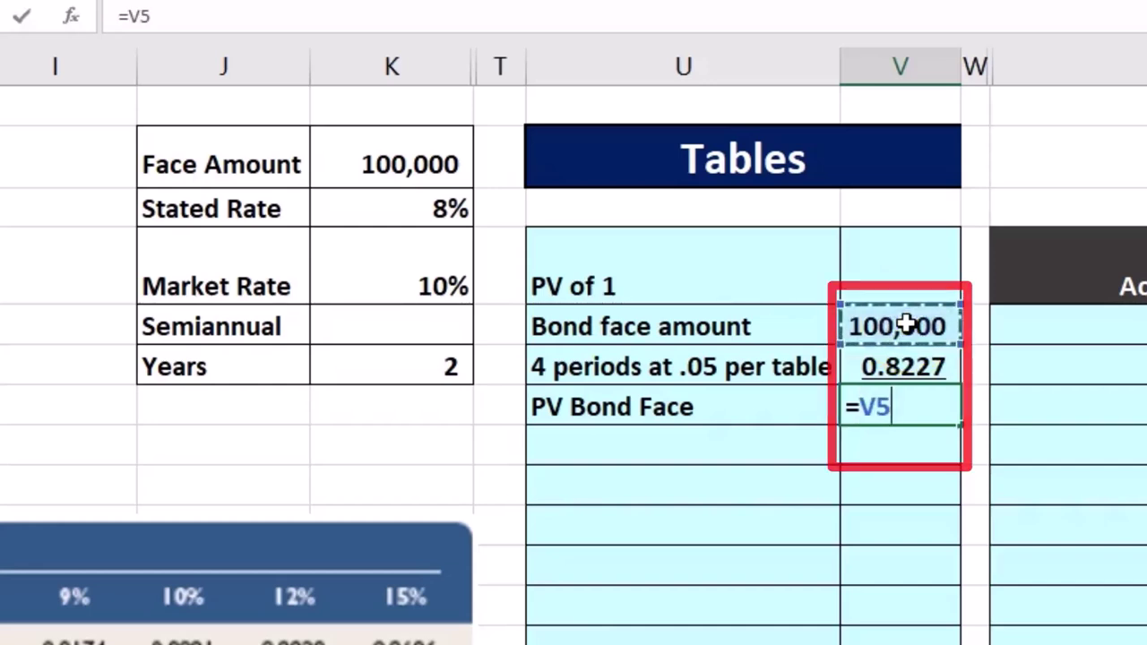
pyautogui.write('*')
pyautogui.click(902, 366)
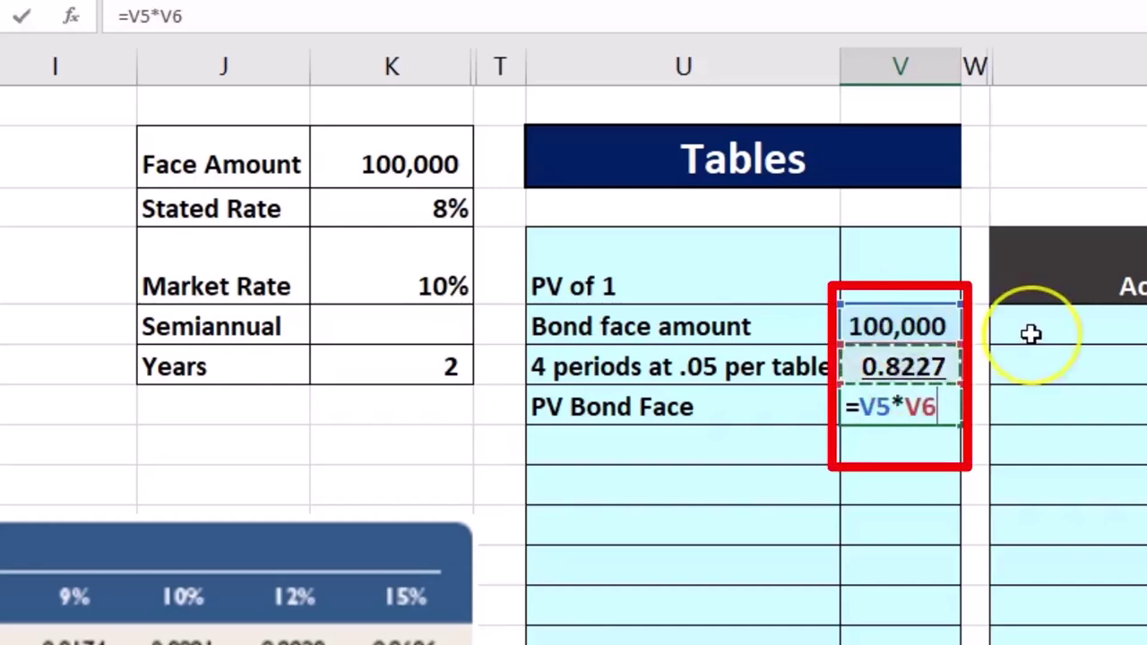
pyautogui.press('Return')
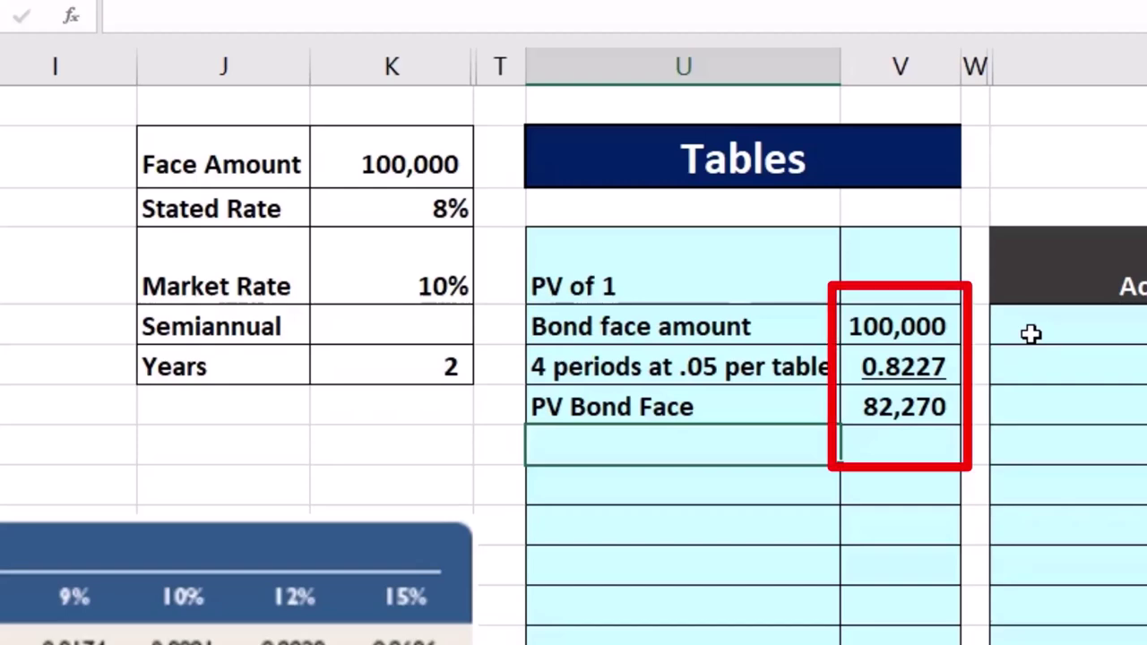
# Enter the heading "PV of annuity" in cell U9, leaving a blank row below the bond face calculation
pyautogui.click(936, 405)
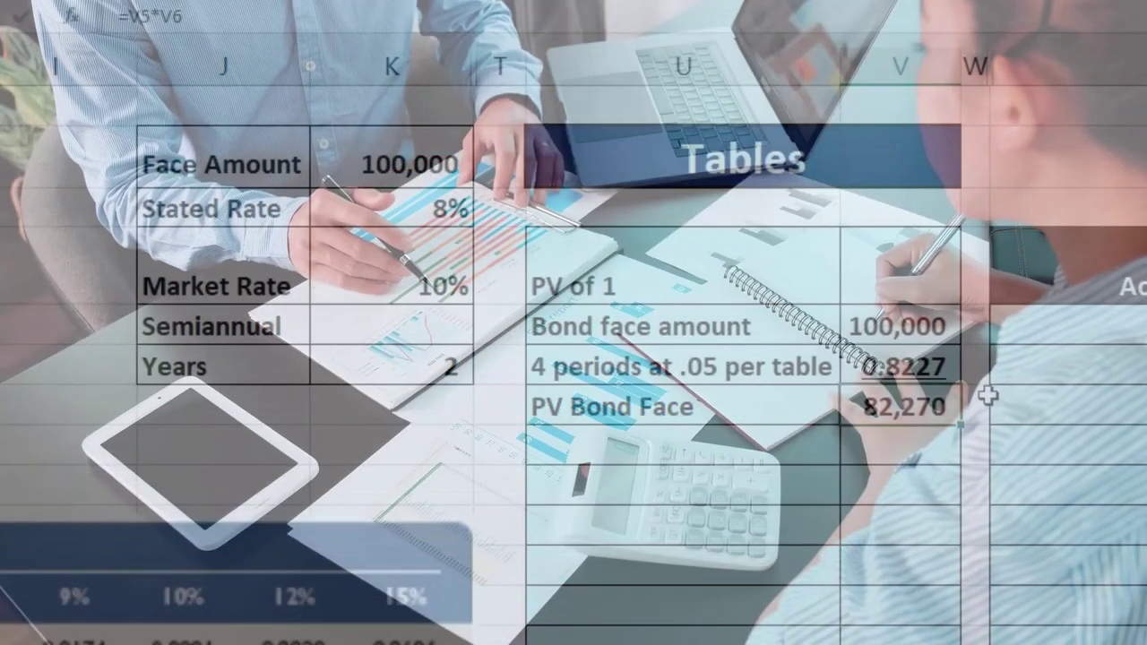
pyautogui.click(974, 367)
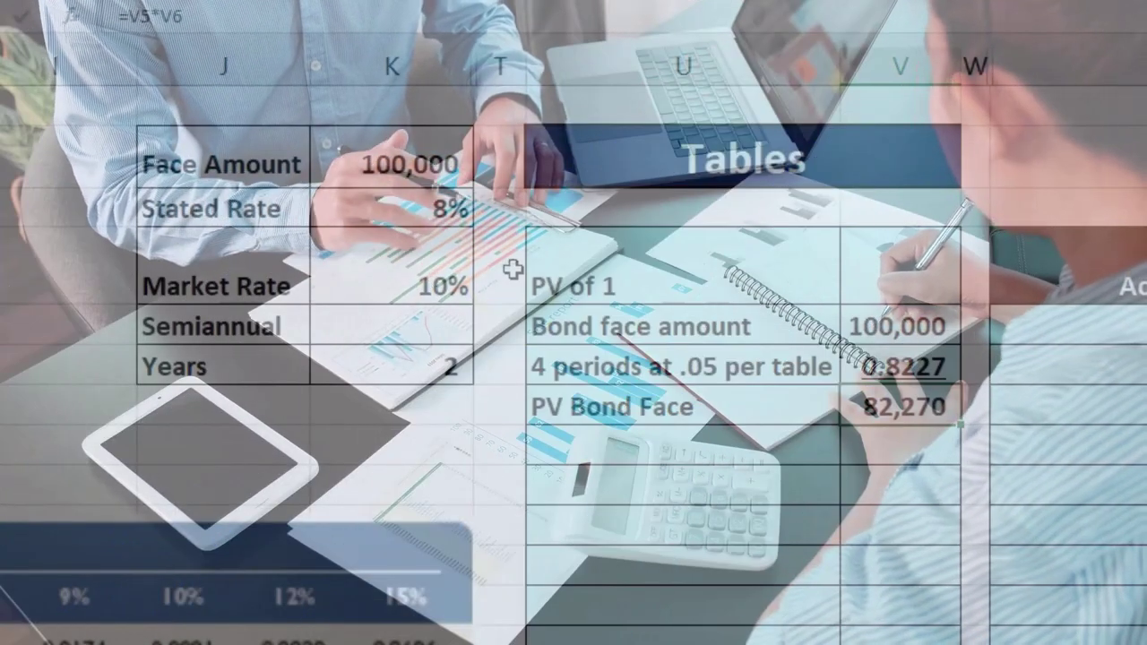
pyautogui.click(610, 482)
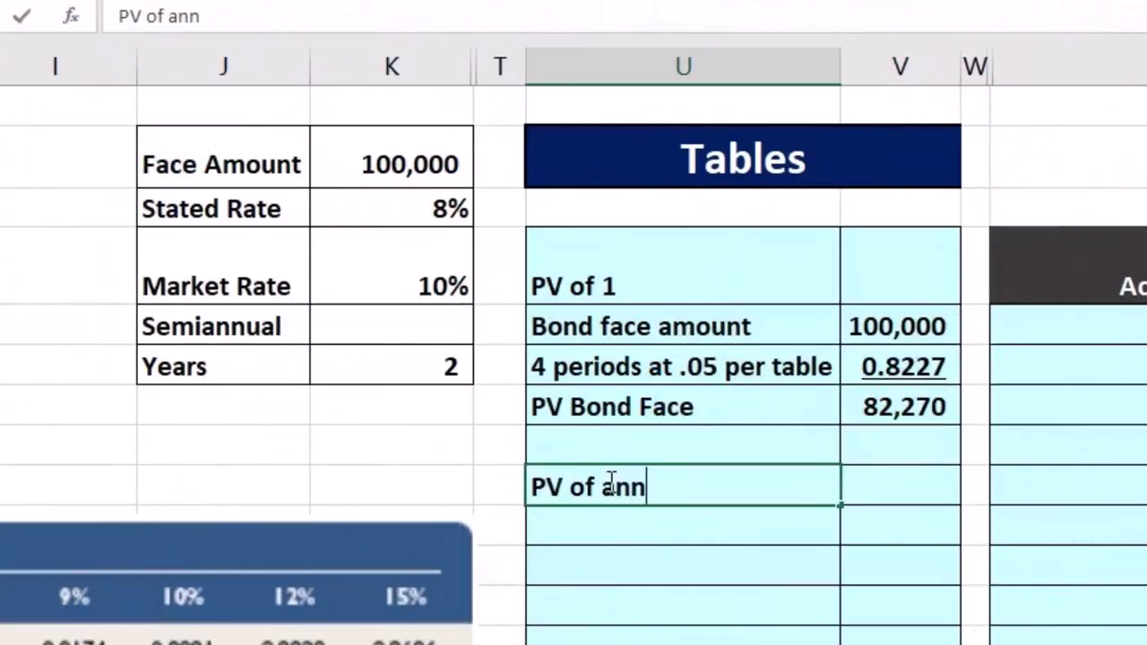
pyautogui.press('Return')
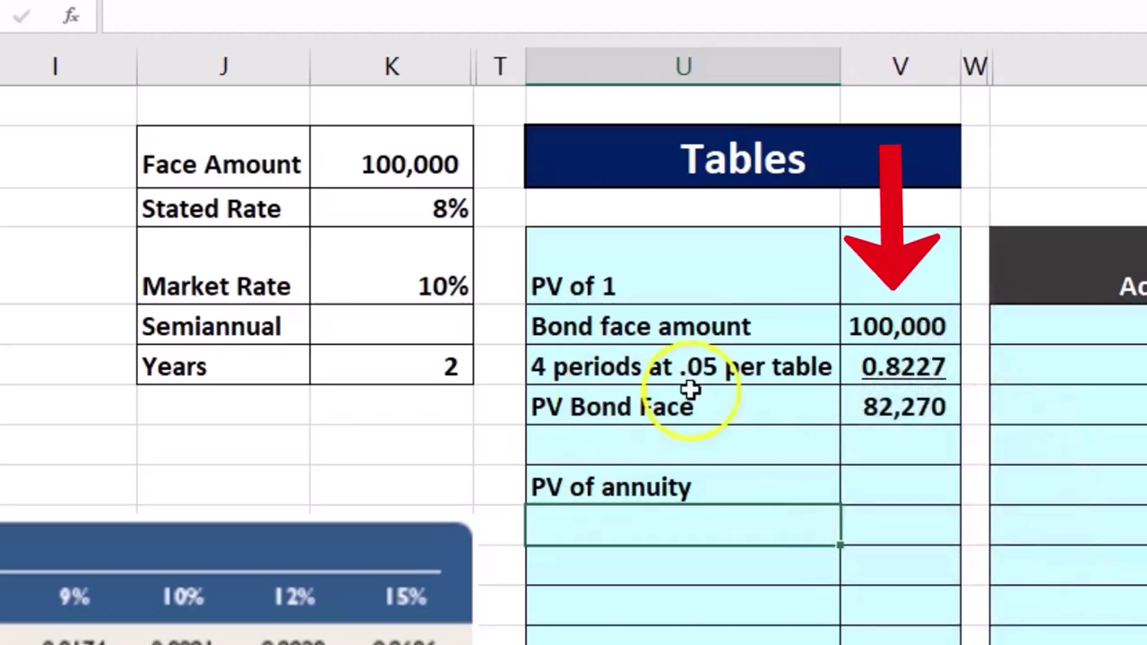
# Review the table factor in V6 against the present value of 1 table and examine the annuity table with its formula
pyautogui.click(878, 362)
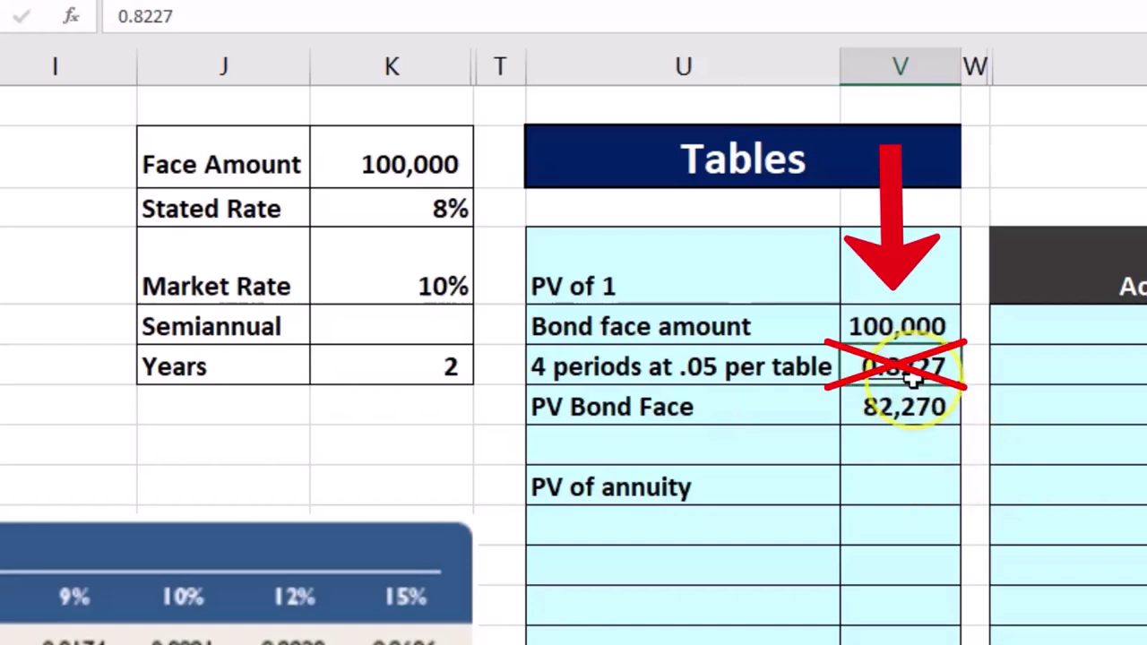
pyautogui.hscroll(-5, 574, 358)
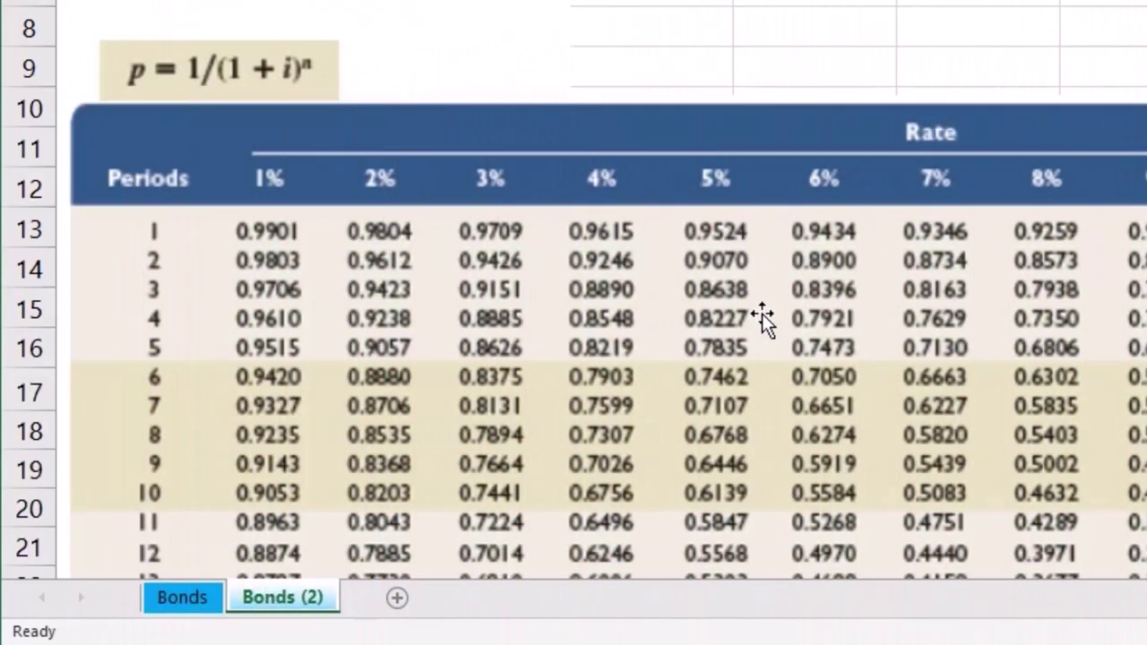
pyautogui.scroll(-5, 762, 314)
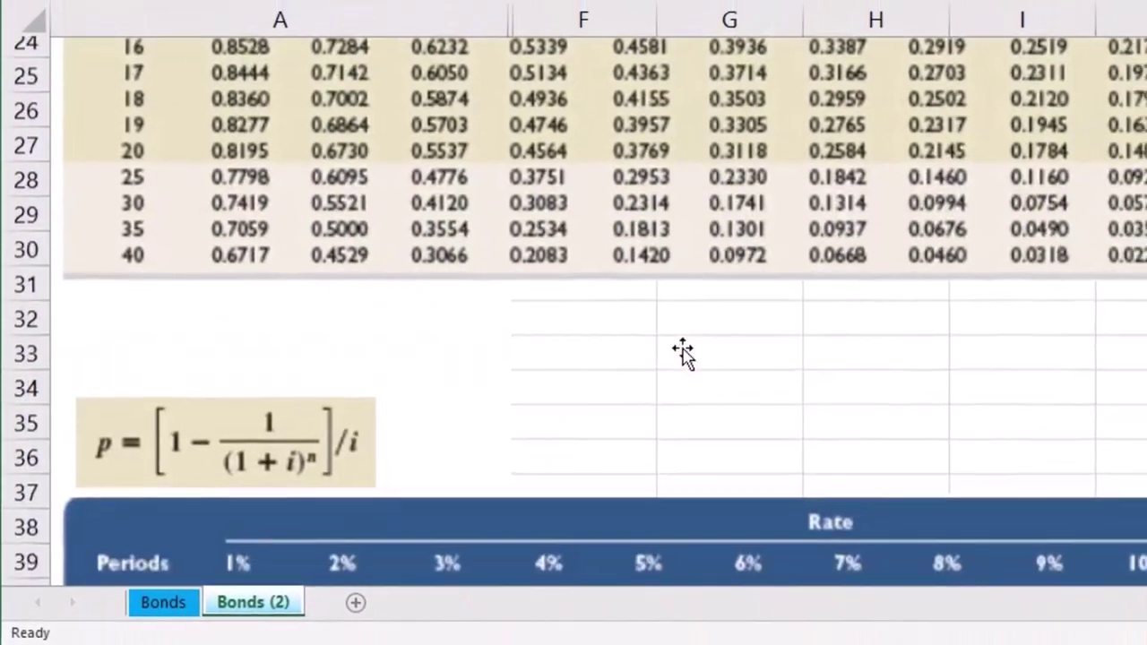
pyautogui.scroll(-5, 647, 367)
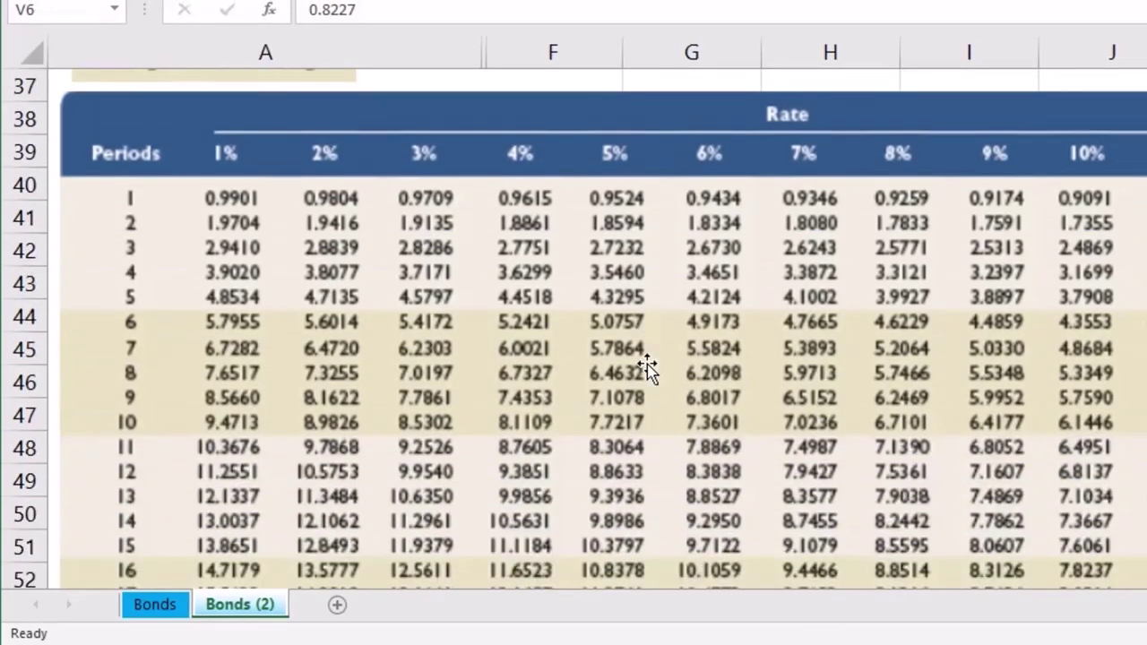
pyautogui.scroll(1, 647, 368)
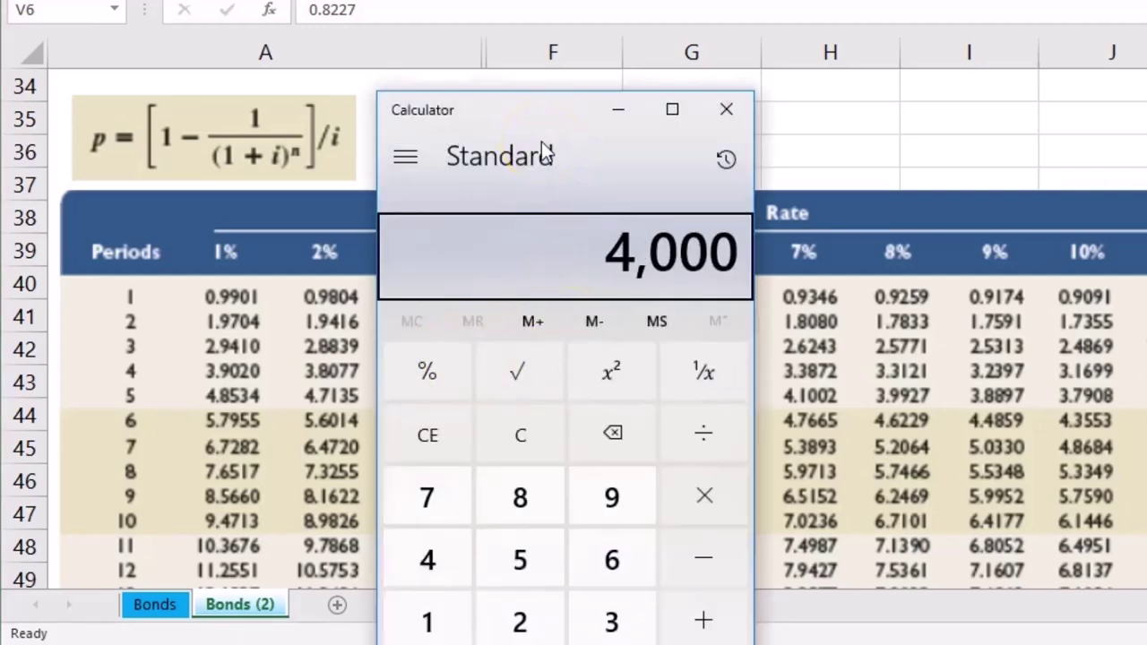
# Multiply the 4,000 semiannual interest by 4 in Calculator and move its window aside to uncover the annuity table's lower-rate columns
pyautogui.write('4')
pyautogui.press('Return')
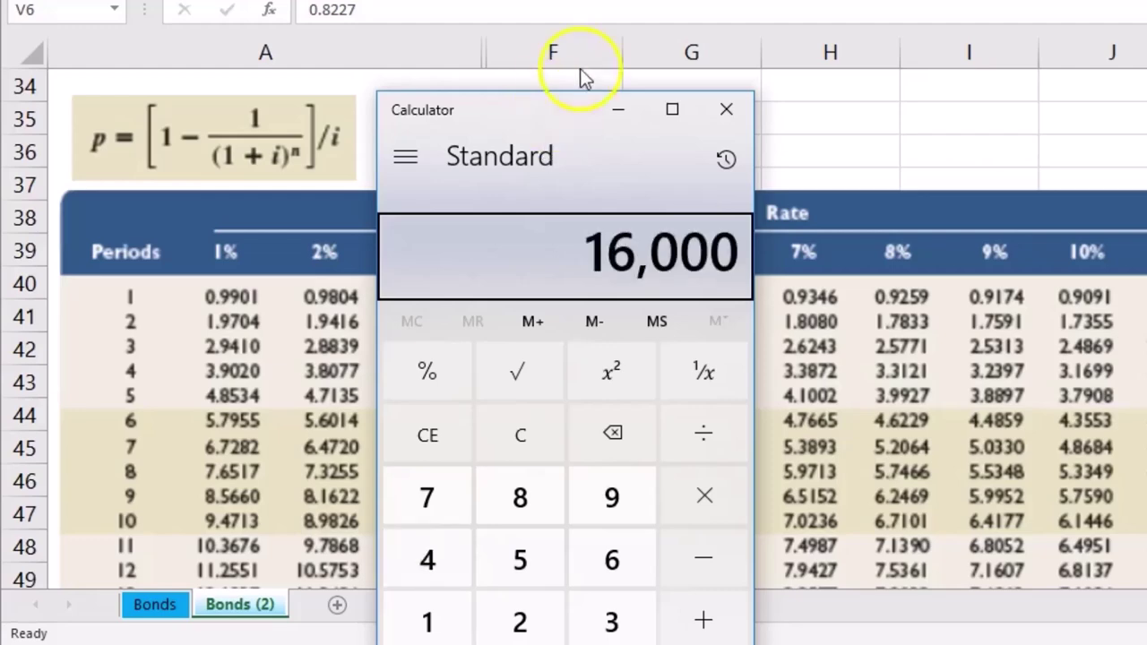
pyautogui.moveTo(532, 121); pyautogui.dragTo(745, 166)
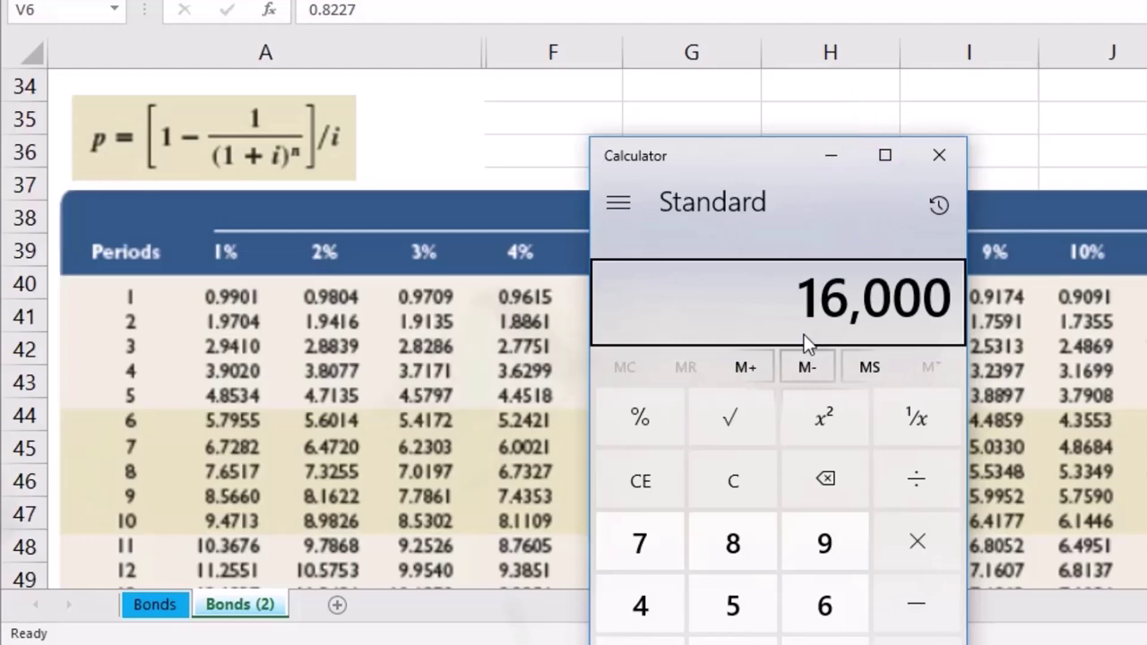
# Close the Calculator window
pyautogui.click(940, 156)
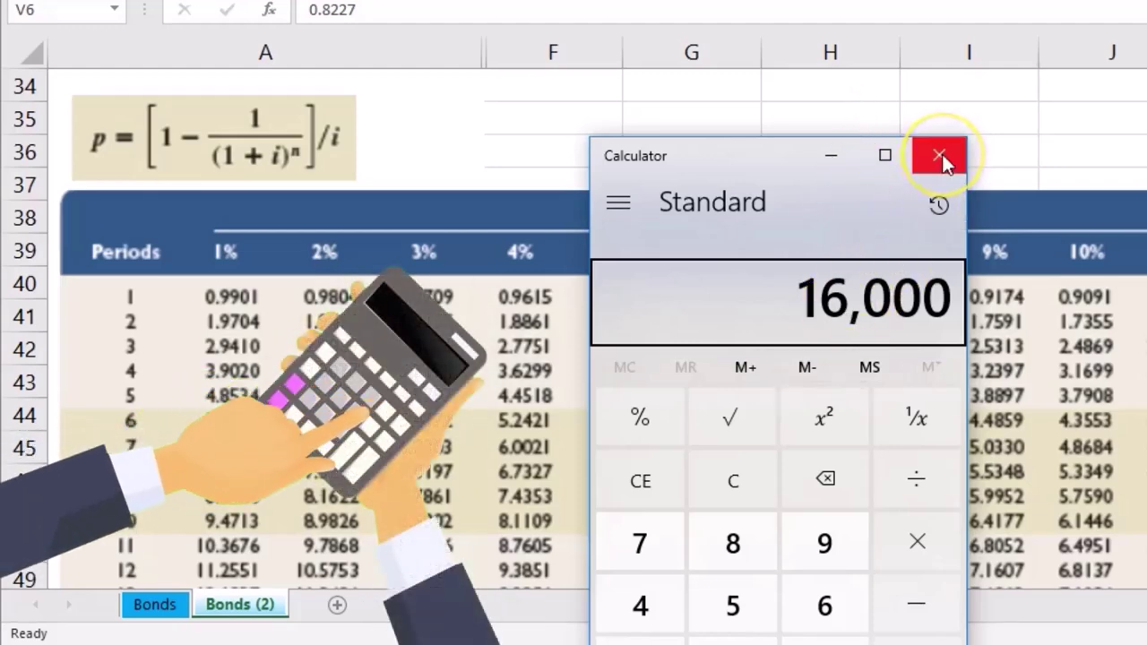
pyautogui.click(940, 157)
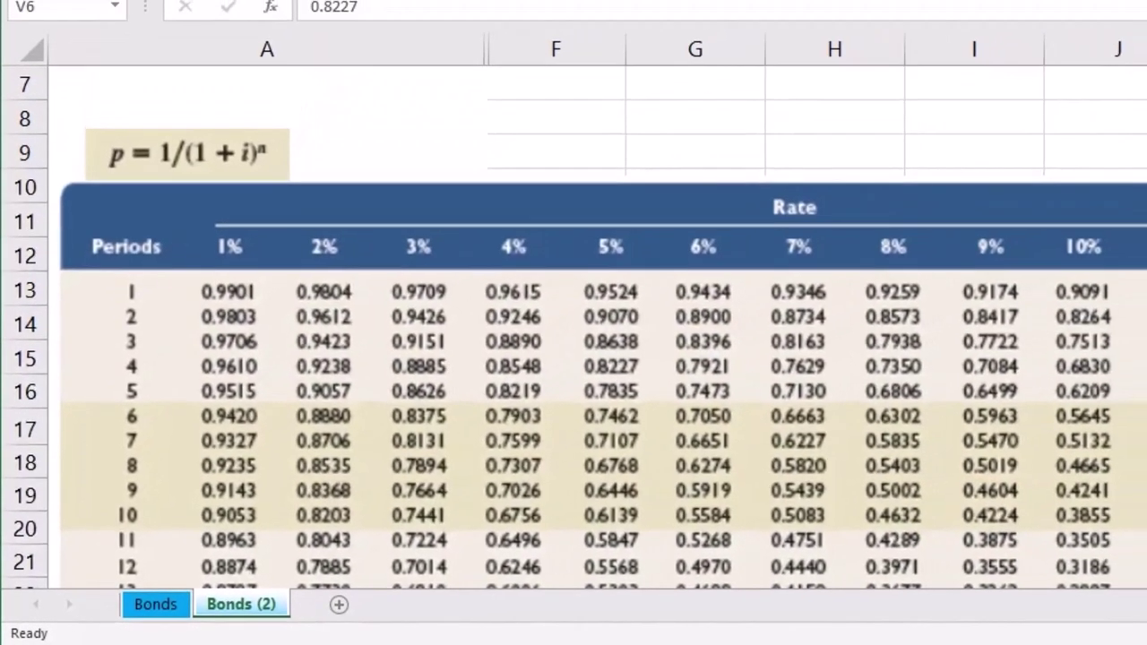
# Copy the Bonds Payable account name from the trial balance into AH6 as values only, indented below Cash
pyautogui.hscroll(10, 1000, 187)
pyautogui.click(999, 187)
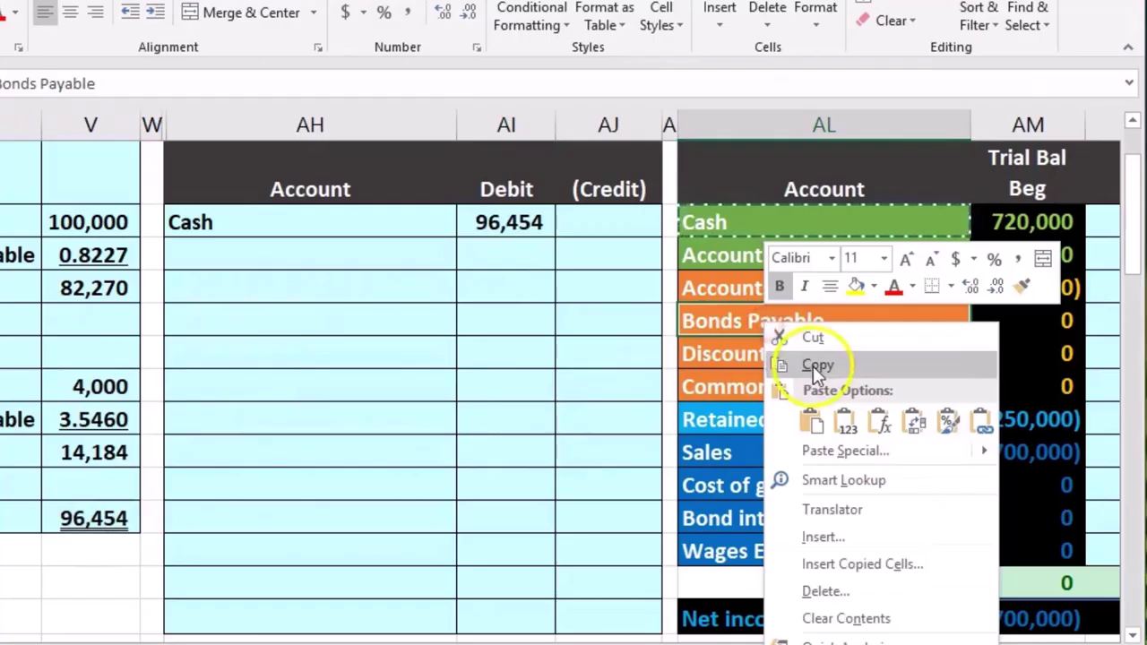
pyautogui.click(819, 367)
pyautogui.rightClick(405, 254)
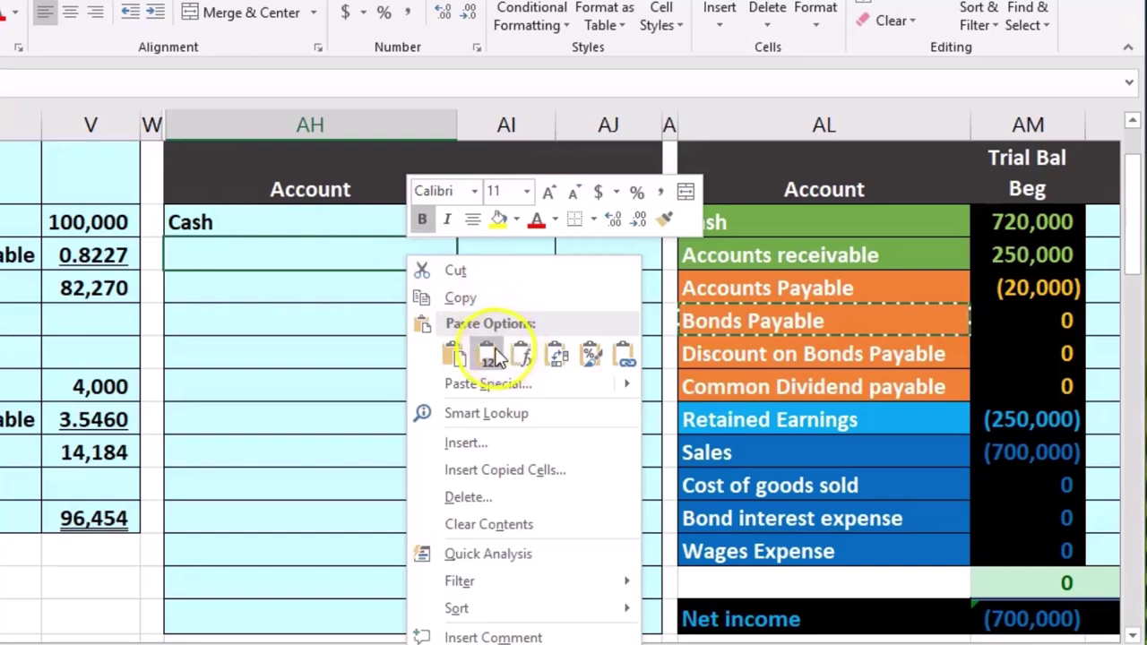
pyautogui.click(499, 354)
# Enter a credit of -100000 for Bonds Payable in cell AJ6
pyautogui.click(585, 258)
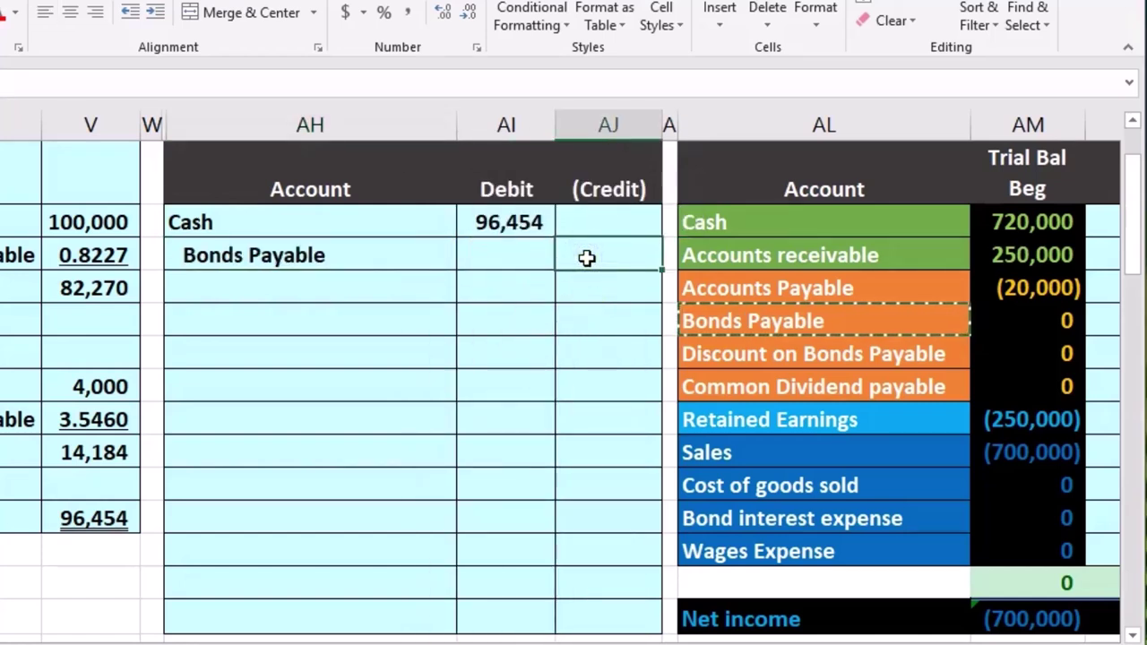
pyautogui.write('-10000')
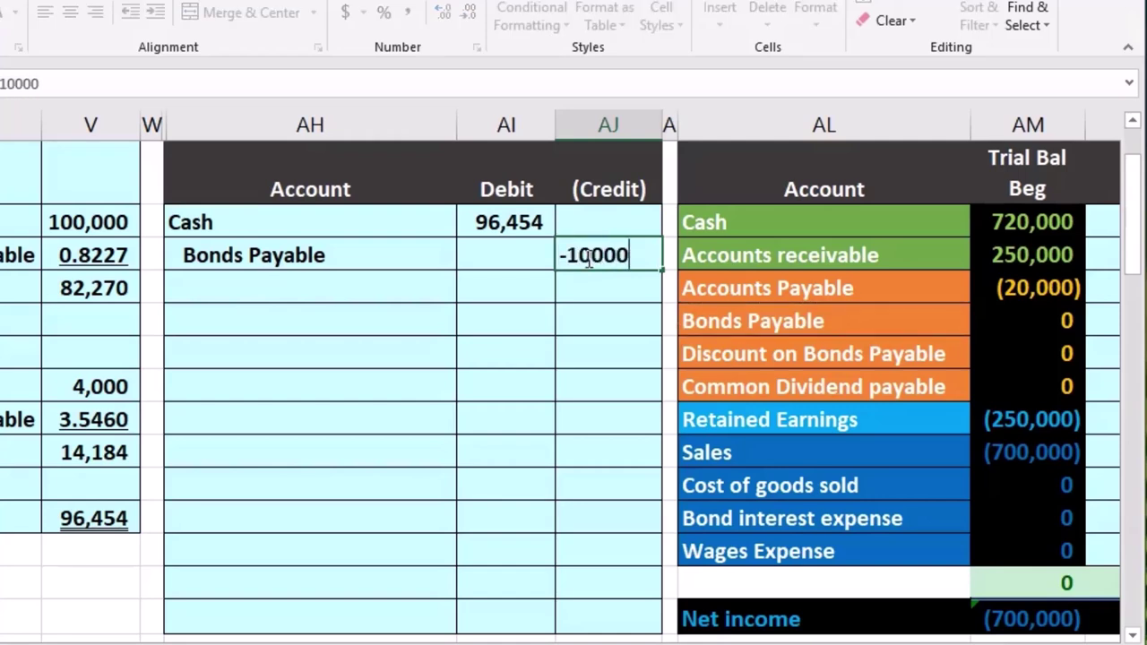
pyautogui.press('Return')
# Calculate the balancing debit in AI7 as the negative sum of the journal entry's debit and credit amounts above it
pyautogui.press('Left')
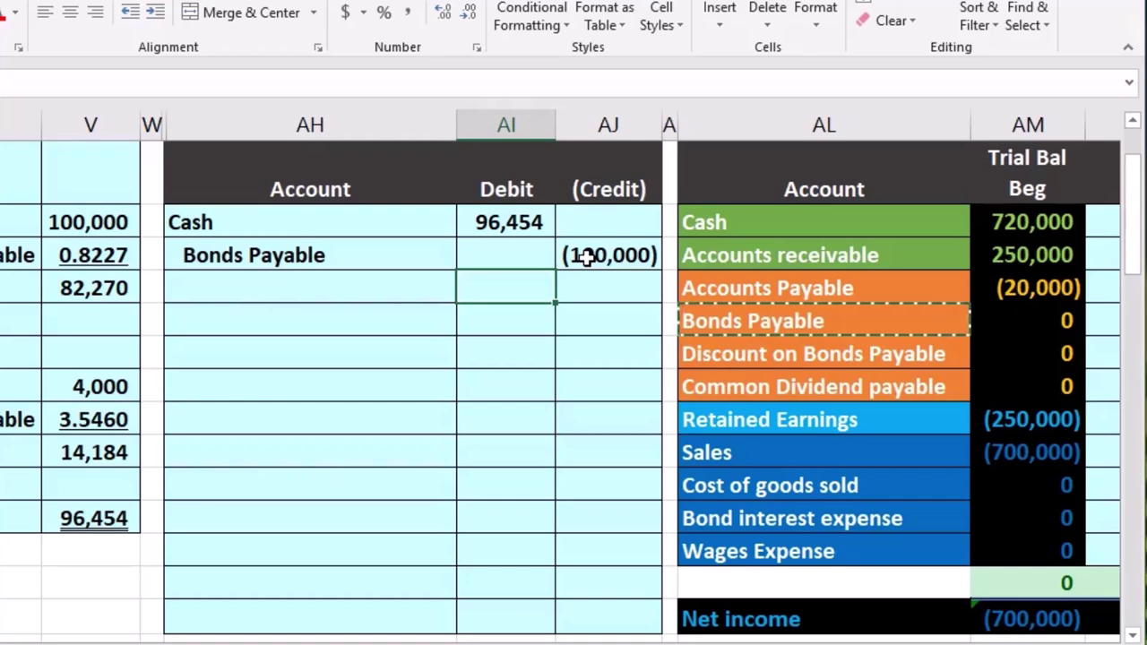
pyautogui.write('-sum(AI6:AJ6')
pyautogui.moveTo(584, 257); pyautogui.dragTo(584, 257)
pyautogui.press('Return')
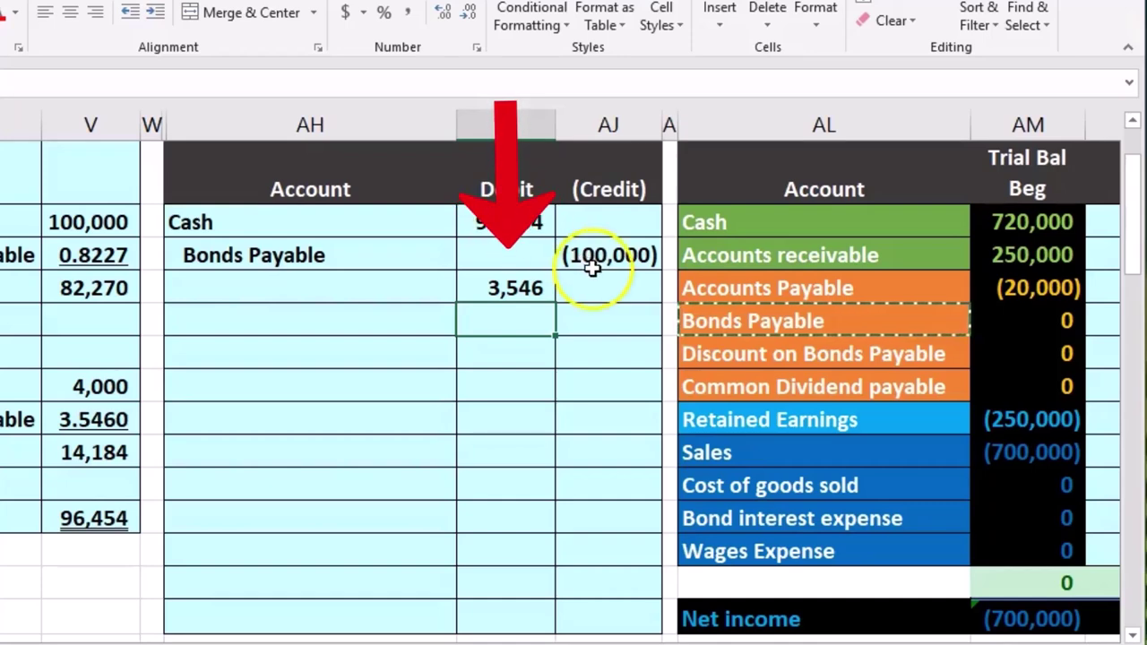
# Copy the Discount on Bonds Payable account name from the trial balance into AH7 as values only
pyautogui.click(736, 351)
pyautogui.rightClick(738, 352)
pyautogui.click(775, 378)
pyautogui.rightClick(385, 286)
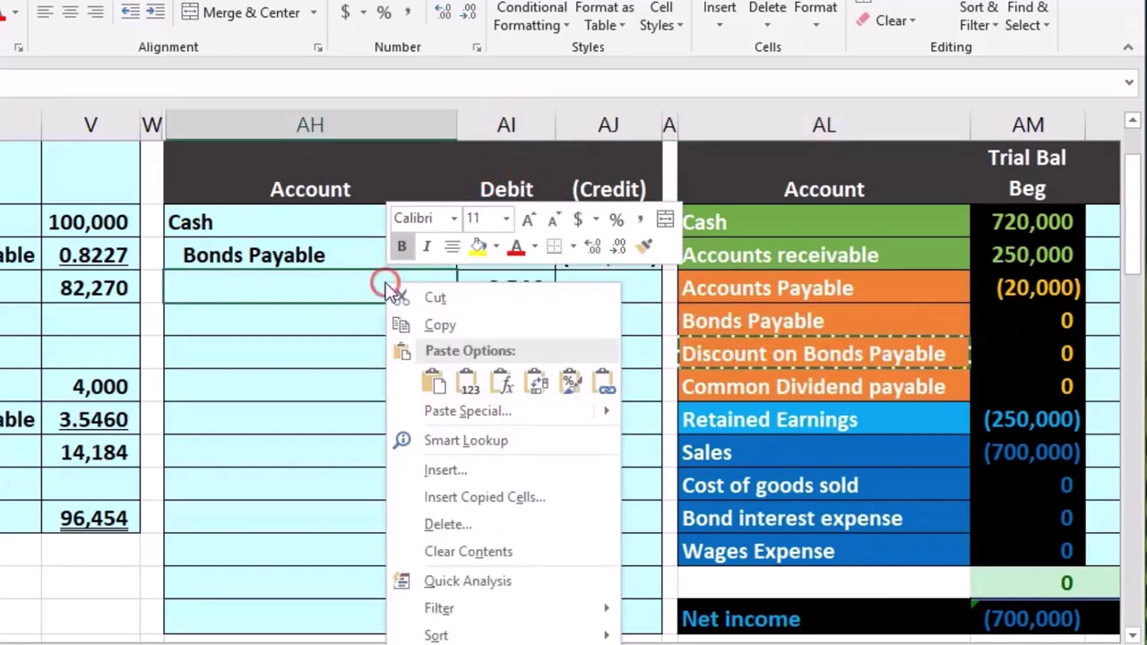
pyautogui.click(468, 381)
# Post the cash debit to the trial balance by linking the Cash adjustment in AN5 to AI5
pyautogui.click(683, 391)
pyautogui.press('Right')
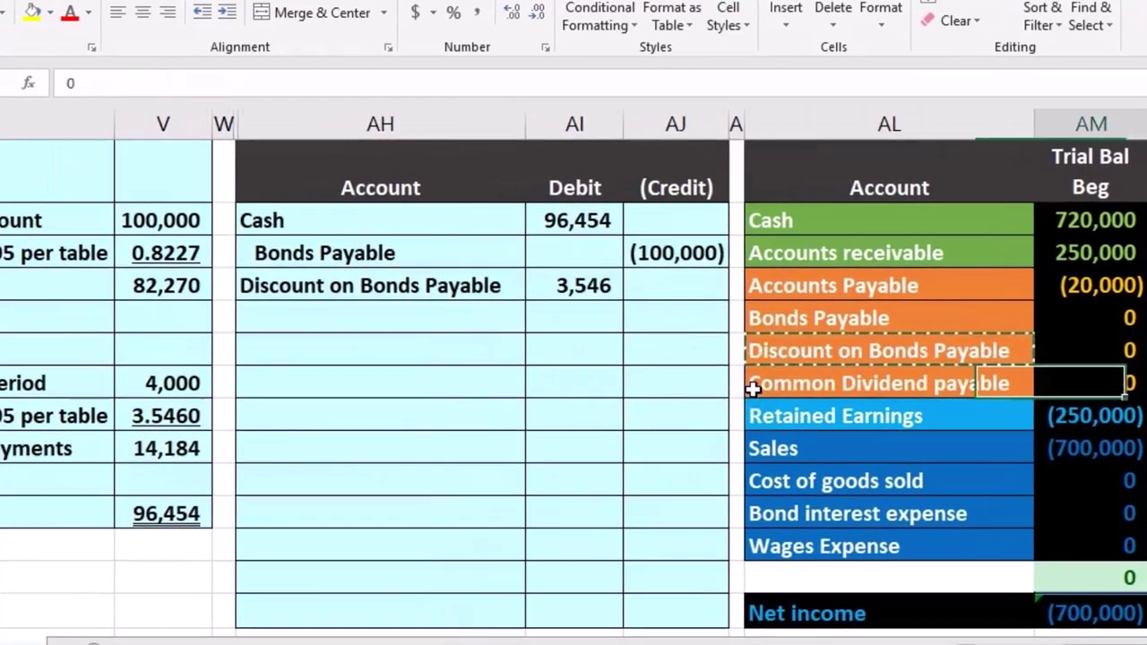
pyautogui.press('Right')
pyautogui.press('Up')
pyautogui.press('Up')
pyautogui.press('Up')
pyautogui.write('+')
pyautogui.press('Left')
pyautogui.press('Left')
pyautogui.press('Left')
pyautogui.press('Left')
pyautogui.press('Left')
pyautogui.press('Return')
# Post the Bonds Payable credit to its trial balance adjustment in AN8 with the formula +AJ6
pyautogui.press('Down')
pyautogui.press('Down')
pyautogui.write('+')
pyautogui.press('Left')
pyautogui.press('Left')
pyautogui.press('Left')
pyautogui.press('Left')
pyautogui.press('Up')
pyautogui.press('Up')
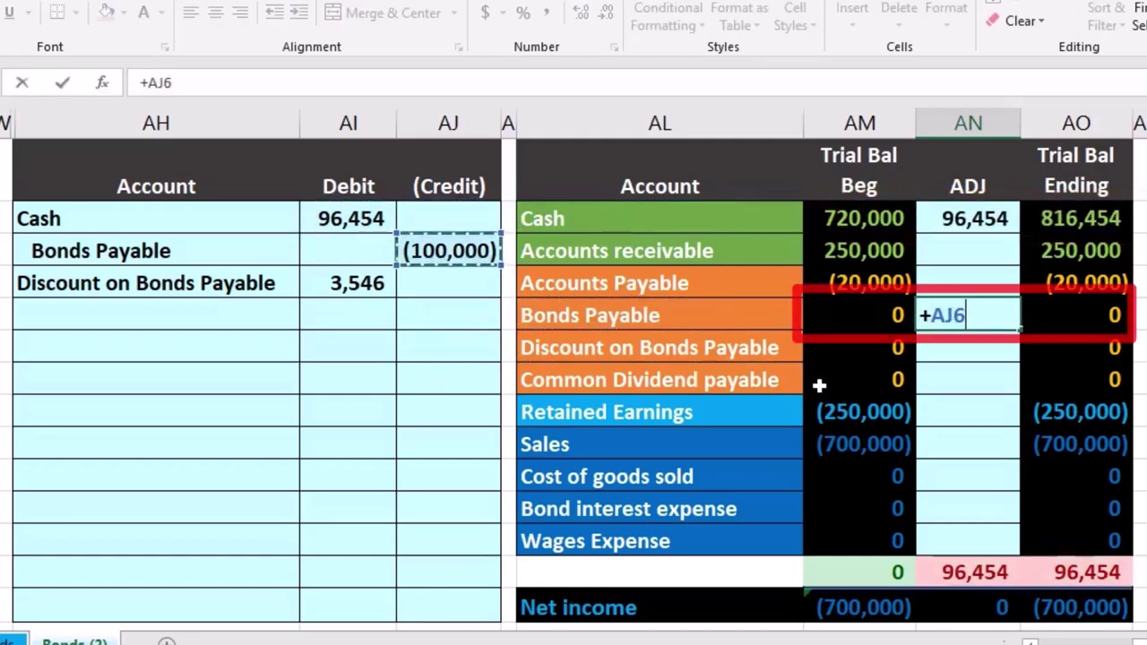
pyautogui.press('Return')
# Post the discount debit by linking the Discount on Bonds Payable adjustment in AN9 to AI7
pyautogui.write('+')
pyautogui.press('Left')
pyautogui.press('Left')
pyautogui.press('Left')
pyautogui.press('Left')
pyautogui.press('Left')
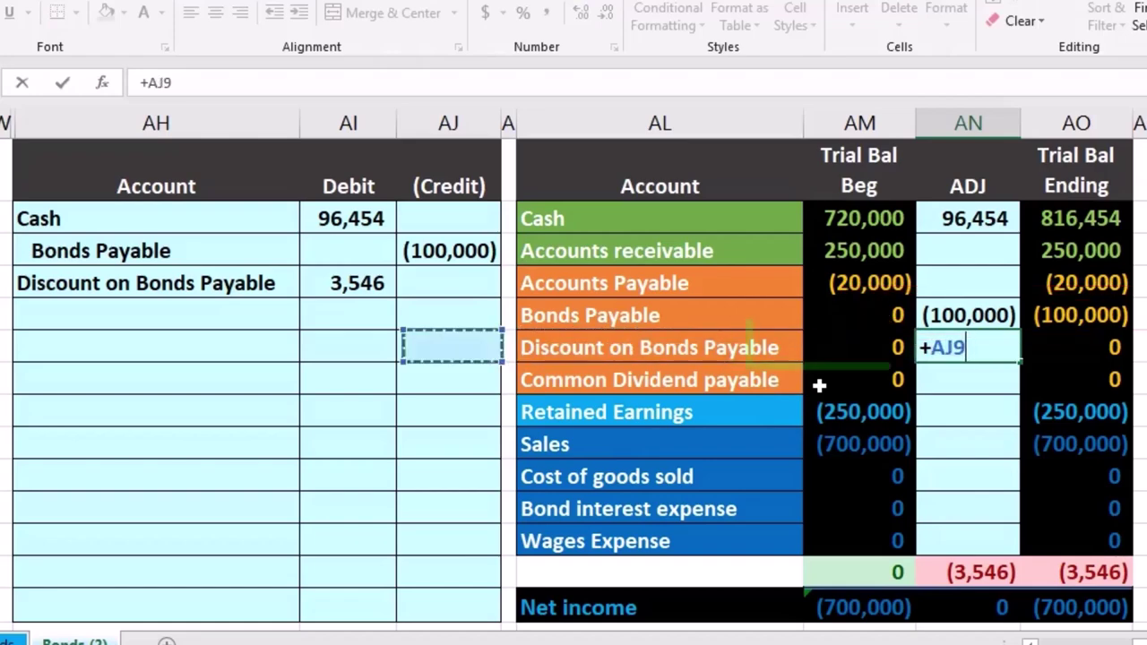
pyautogui.press('Up')
pyautogui.press('Up')
pyautogui.press('Return')
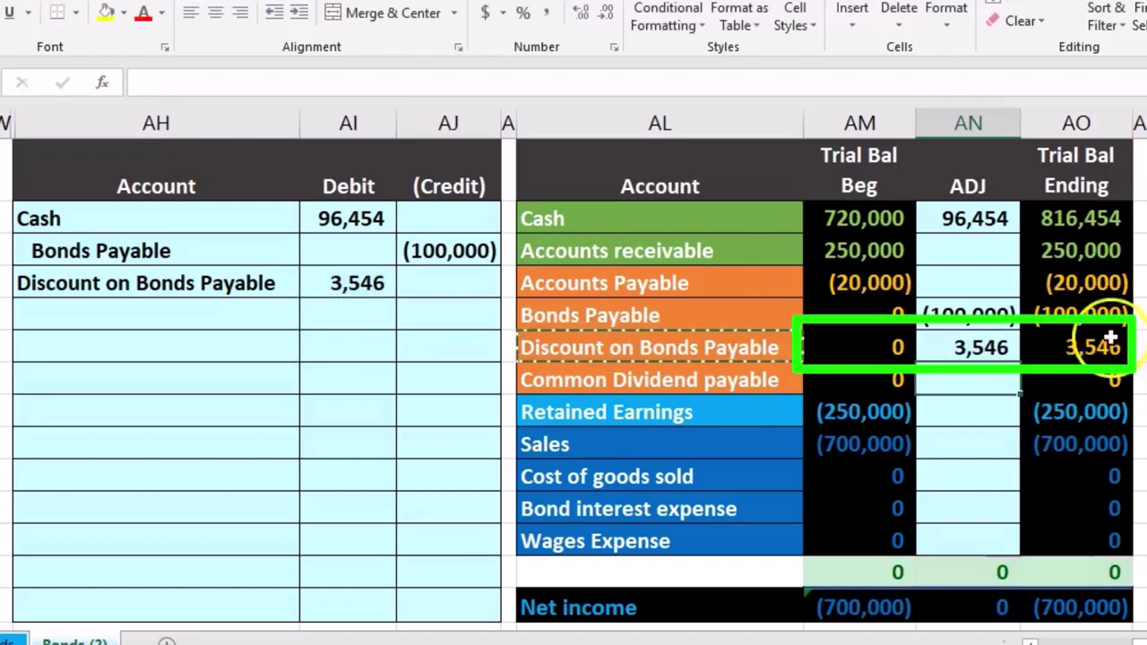
# Review the ending balances for cash, bonds payable and discount against the journal entry and the present value calculation in column V
pyautogui.click(1075, 219)
pyautogui.moveTo(1061, 318); pyautogui.dragTo(1068, 338)
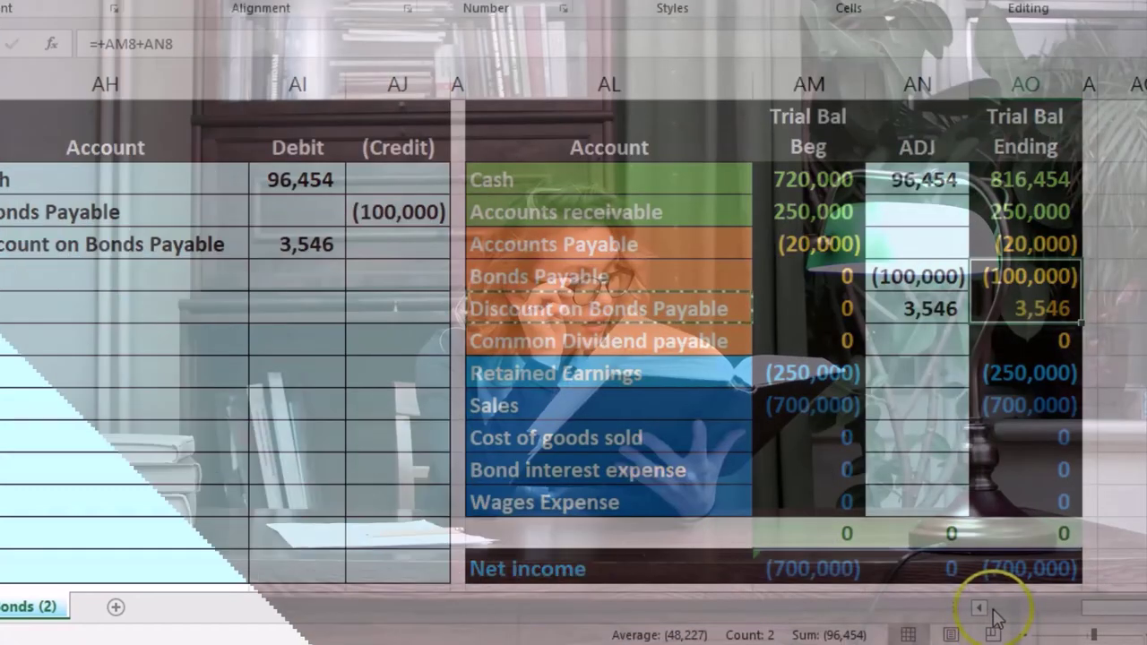
pyautogui.click(979, 608)
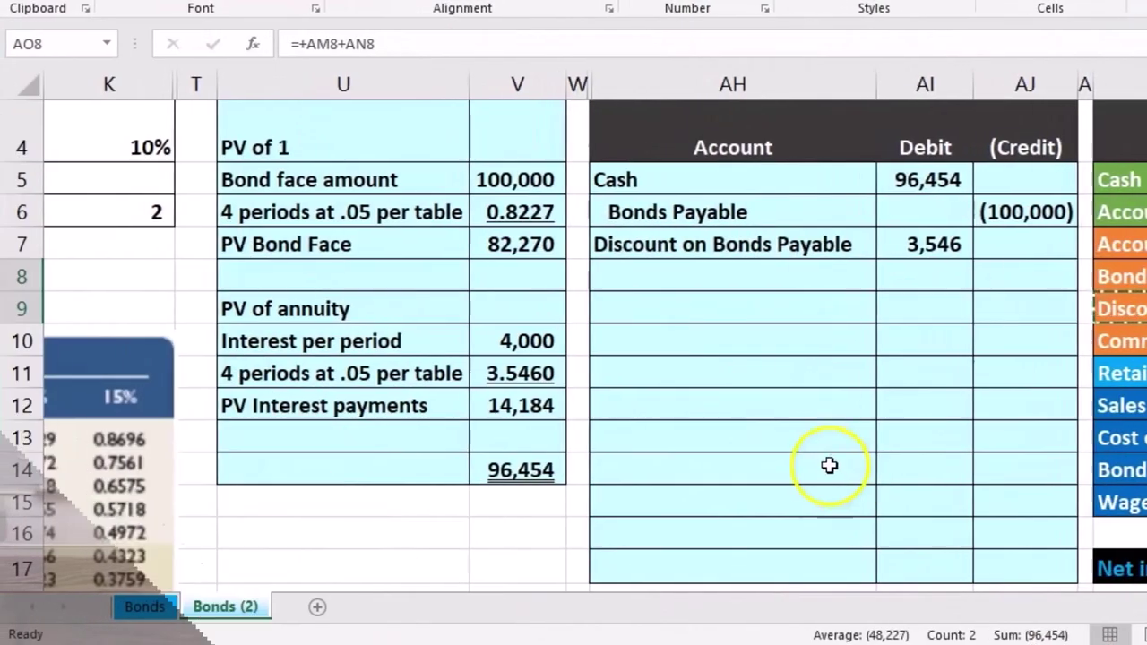
pyautogui.click(524, 469)
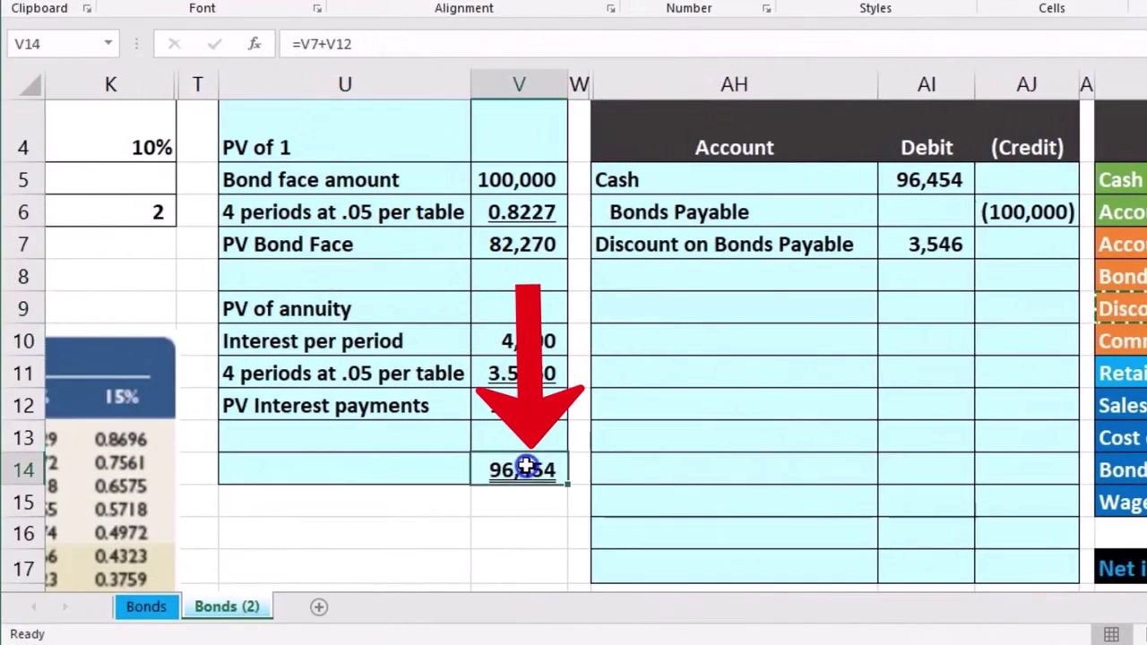
pyautogui.moveTo(716, 179)
pyautogui.mouseDown()
pyautogui.moveTo(976, 210)
pyautogui.moveTo(989, 229)
pyautogui.mouseUp()
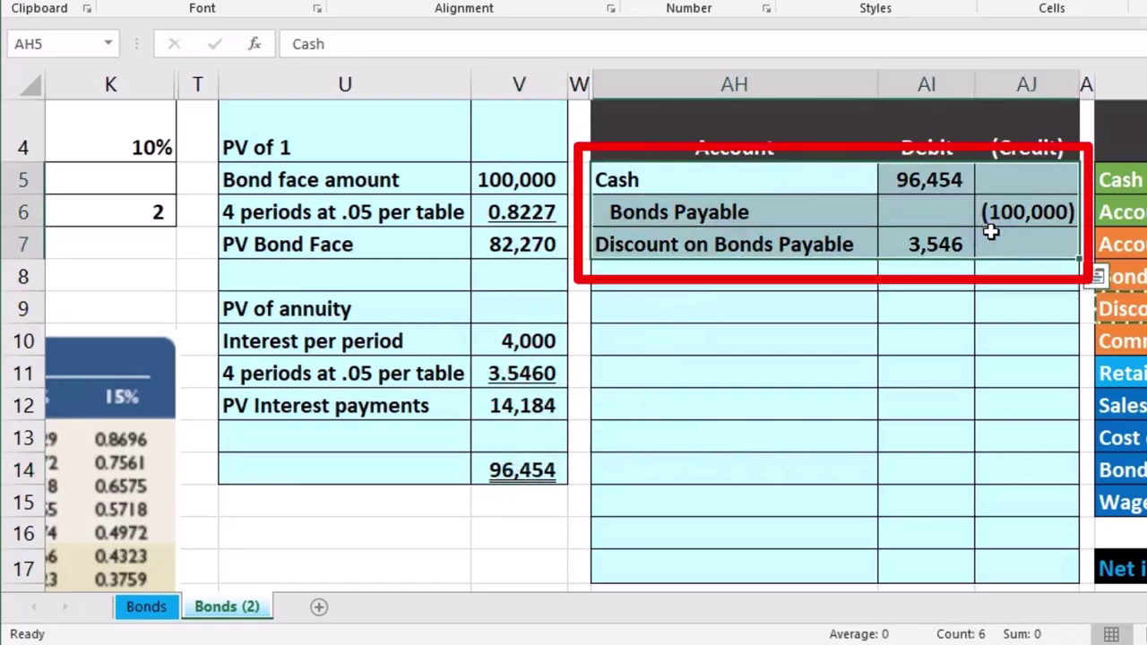
pyautogui.moveTo(923, 179); pyautogui.dragTo(987, 197)
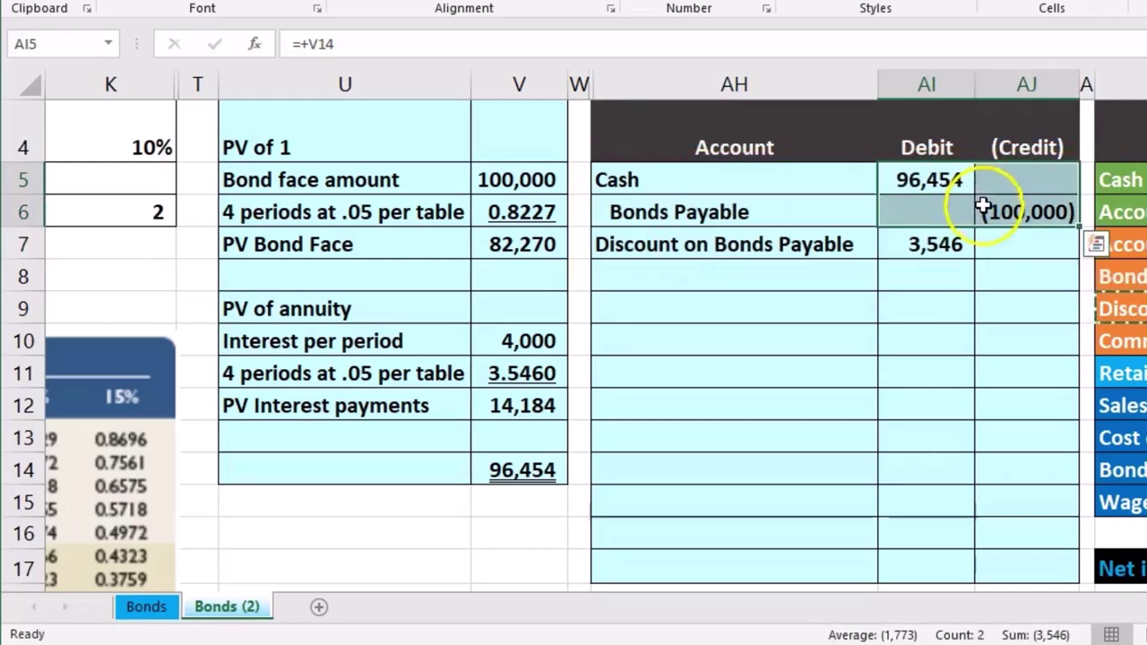
pyautogui.click(529, 184)
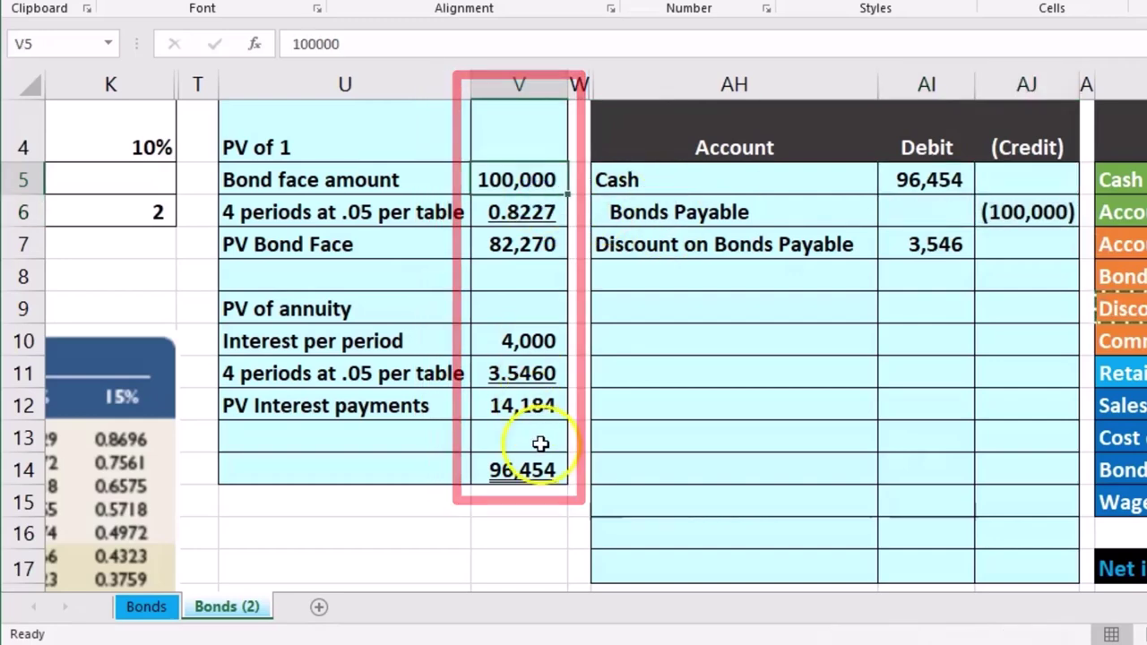